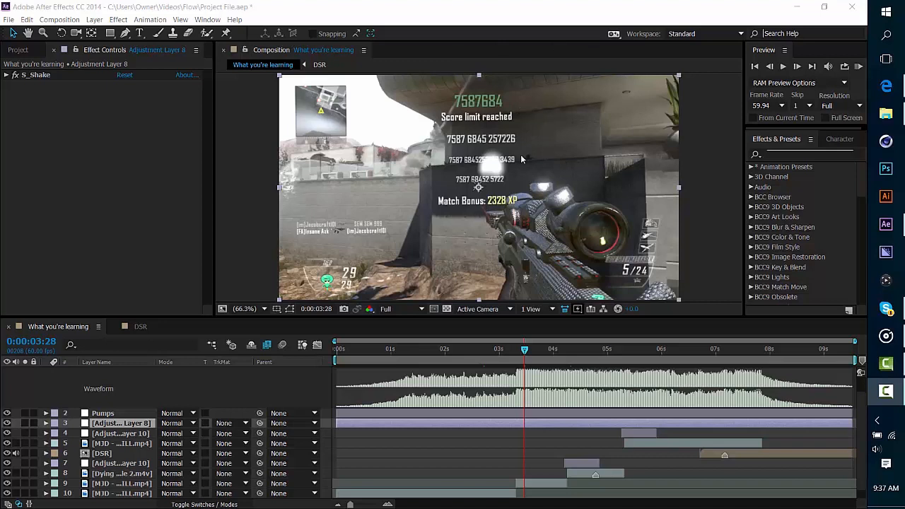
- Delete the Pumps and Adjustment Layer 8 layers from the What you're learning composition
scroll(619, 433, "down", 1)
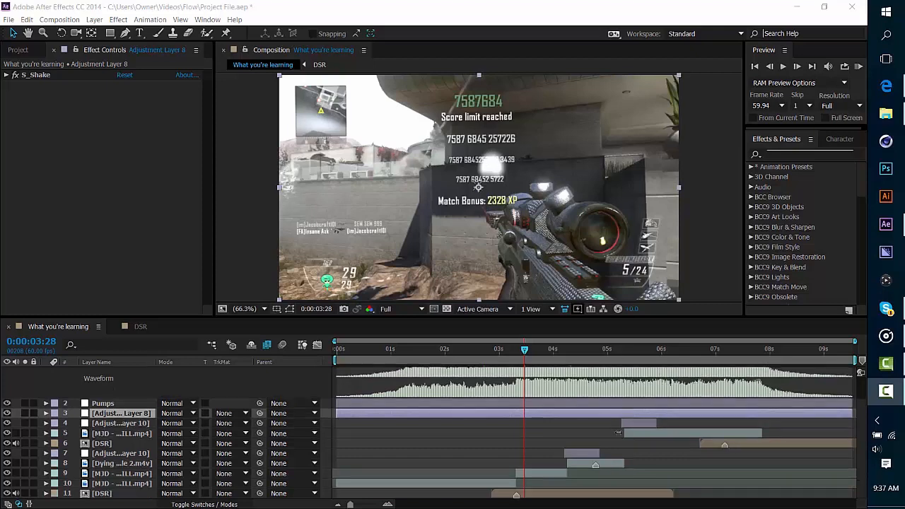
scroll(381, 430, "up", 3)
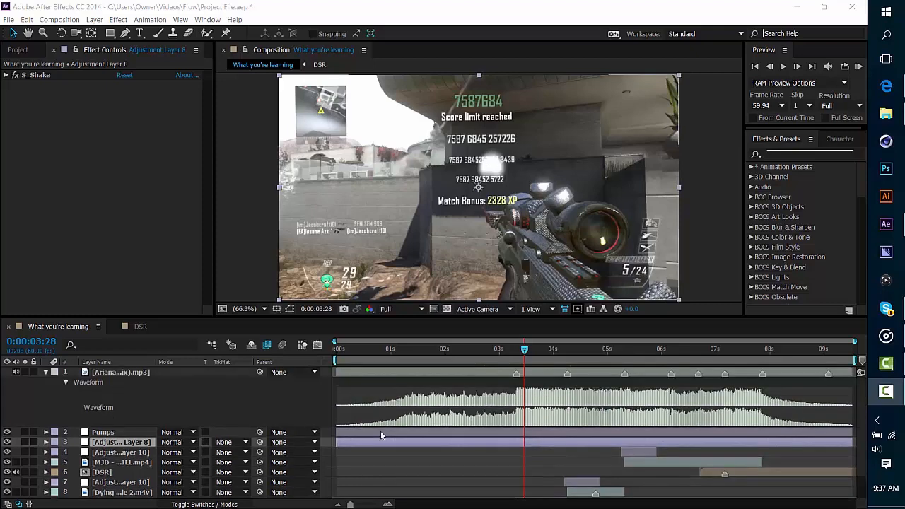
left_click(257, 430)
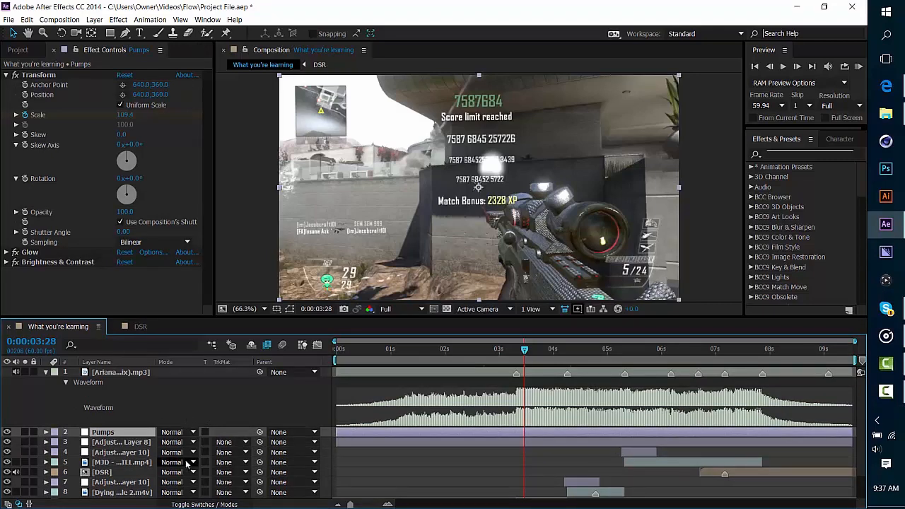
key("Delete")
left_click(133, 435)
key("Delete")
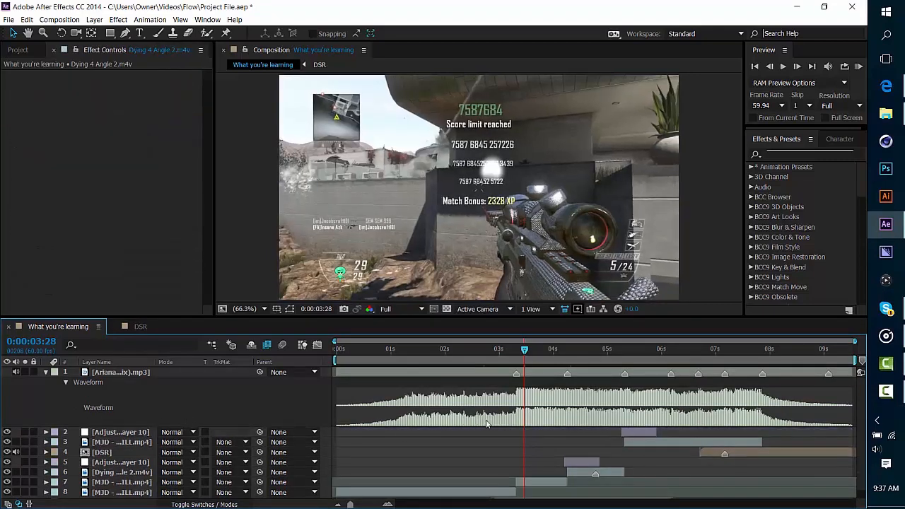
- Delete all remaining clip, adjustment and DSR layers from the composition, keeping only the music layer
left_click(139, 441)
left_click(121, 431, "shift")
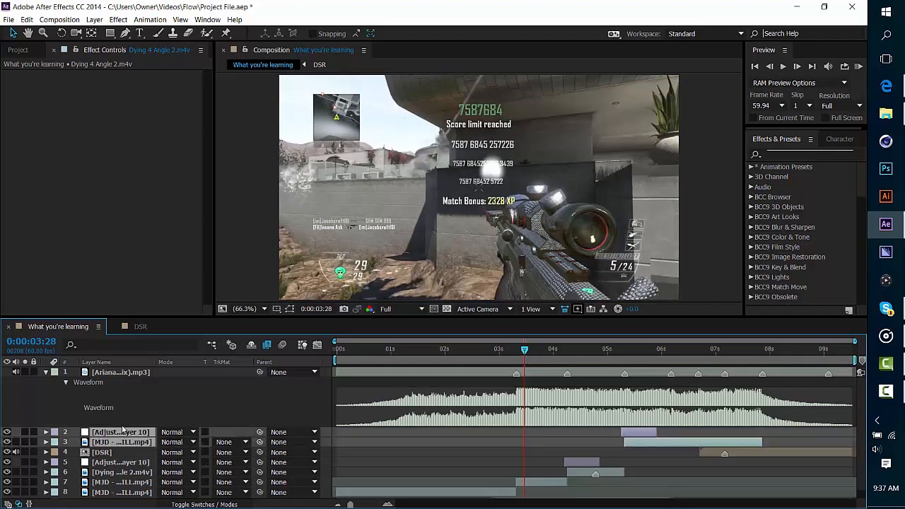
left_click_drag(212, 436, 48, 491)
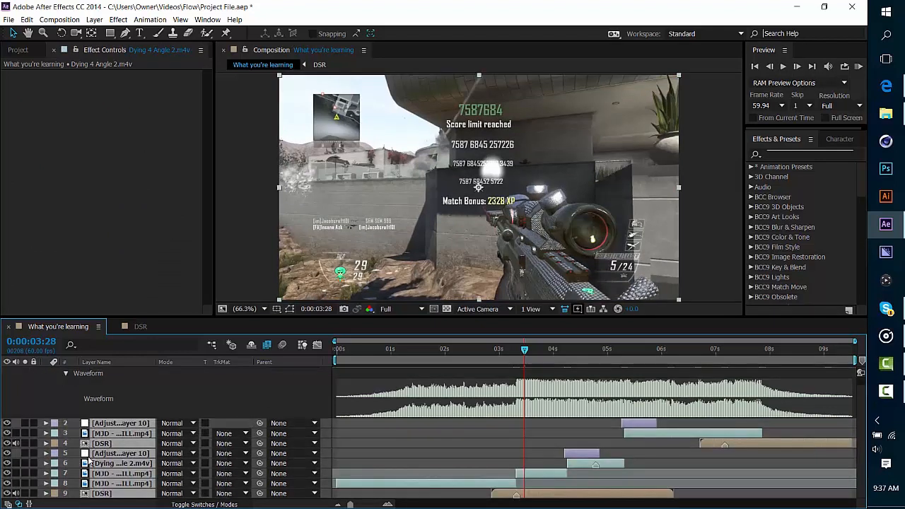
key("Delete")
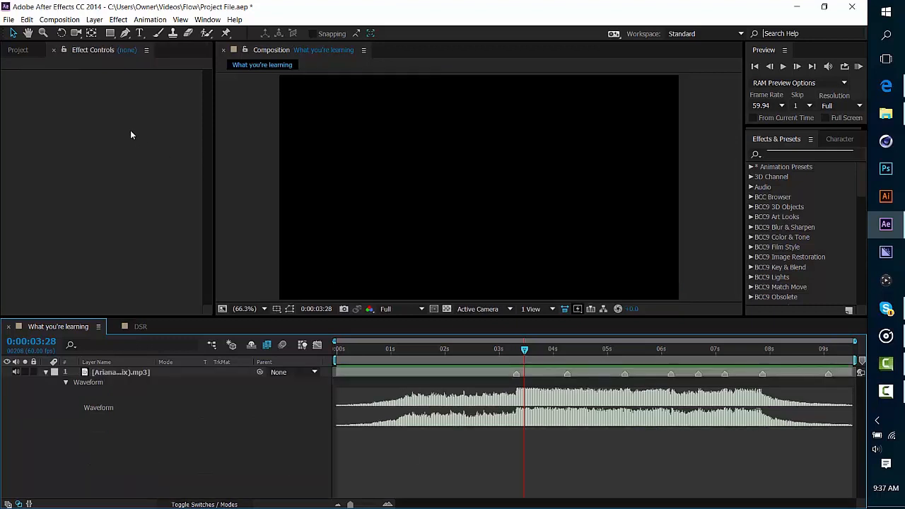
- Preview the music, scrub through its waveform and park the playhead on the first beat marker at 0:00:03:19
mouse_move(526, 347)
left_mouse_down()
mouse_move(440, 349)
mouse_move(542, 349)
left_mouse_up()
key("KP_0")
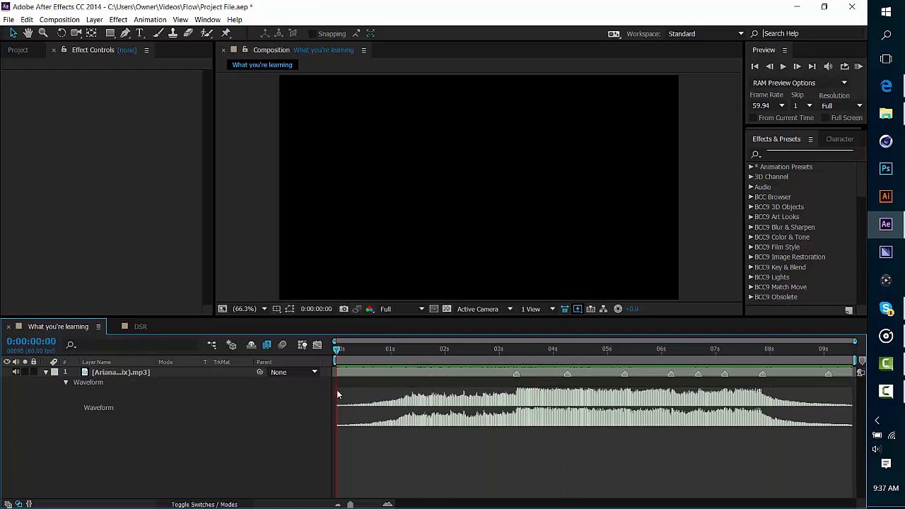
left_click(611, 351)
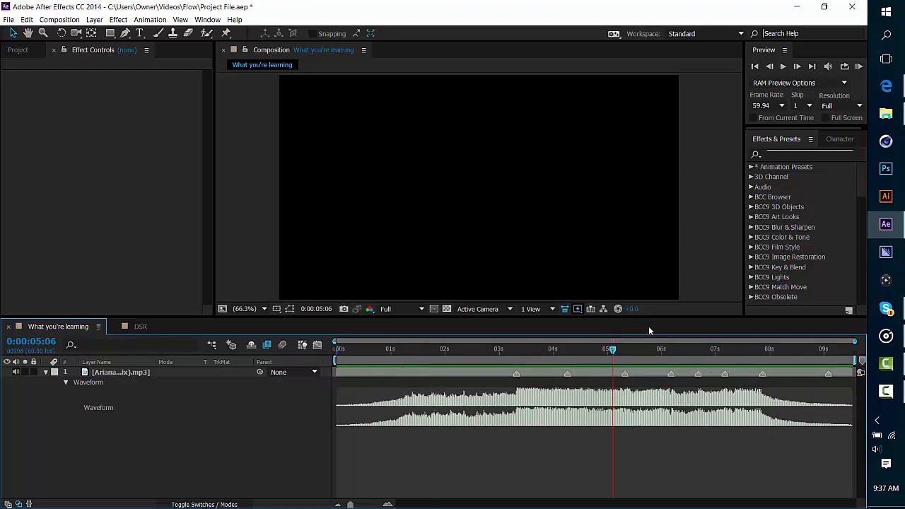
left_click_drag(611, 349, 516, 378)
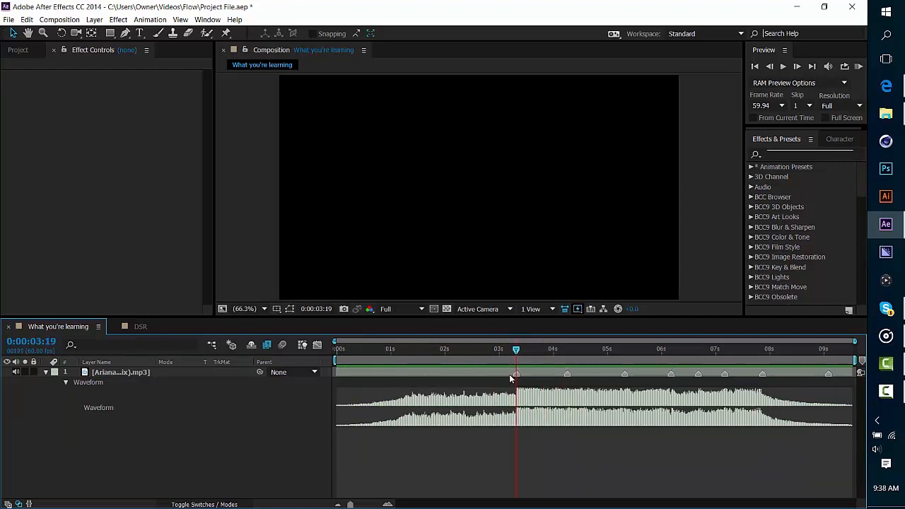
- Add composition marker 1 at 0:00:03:36, return the playhead to 0:00:03:19 and select the music layer
left_click_drag(516, 352, 532, 357)
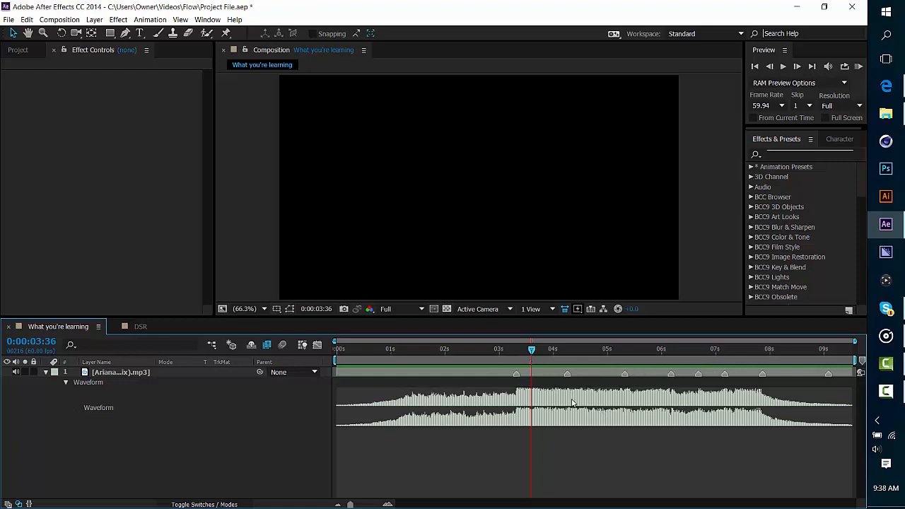
mouse_move(864, 359)
left_mouse_down()
mouse_move(565, 364)
mouse_move(871, 363)
mouse_move(535, 376)
left_mouse_up()
left_click_drag(497, 349, 516, 350)
left_click(549, 372)
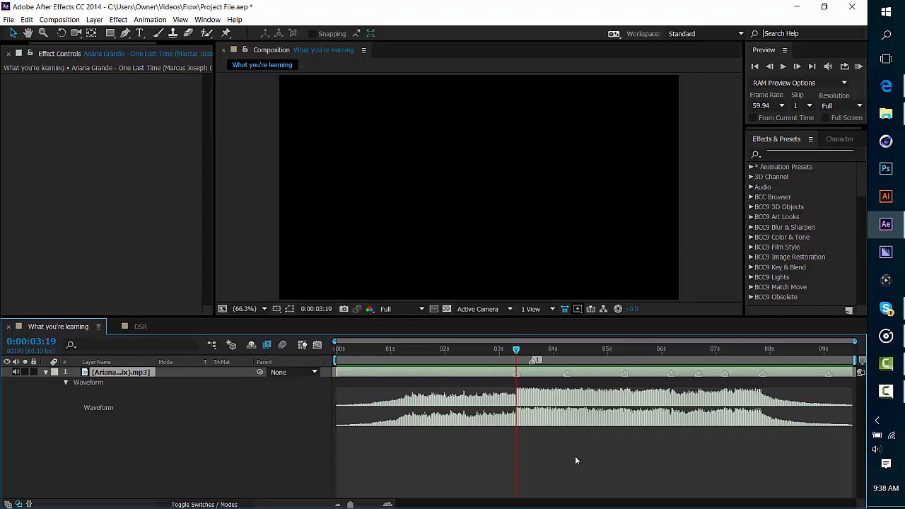
- Delete composition marker 1 at 0:00:03:36
mouse_move(519, 352)
left_mouse_down()
mouse_move(561, 349)
mouse_move(532, 350)
left_mouse_up()
right_click(533, 363)
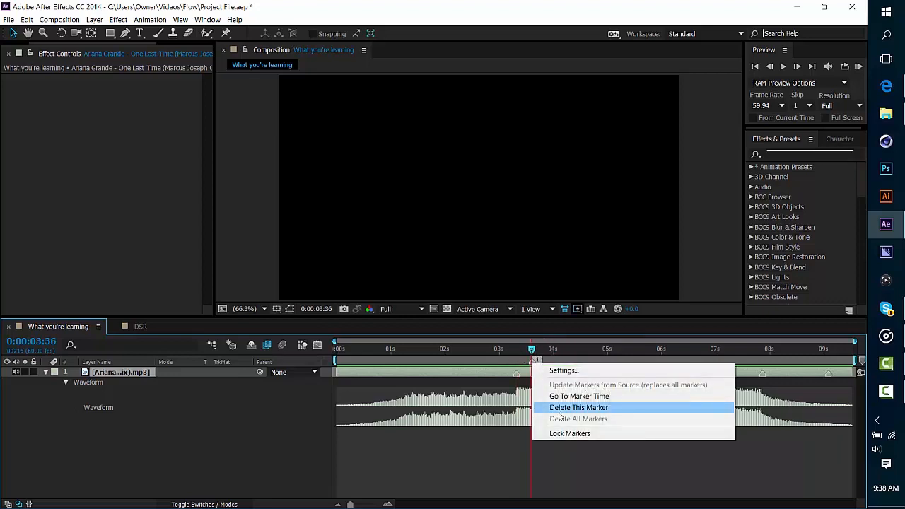
left_click(578, 407)
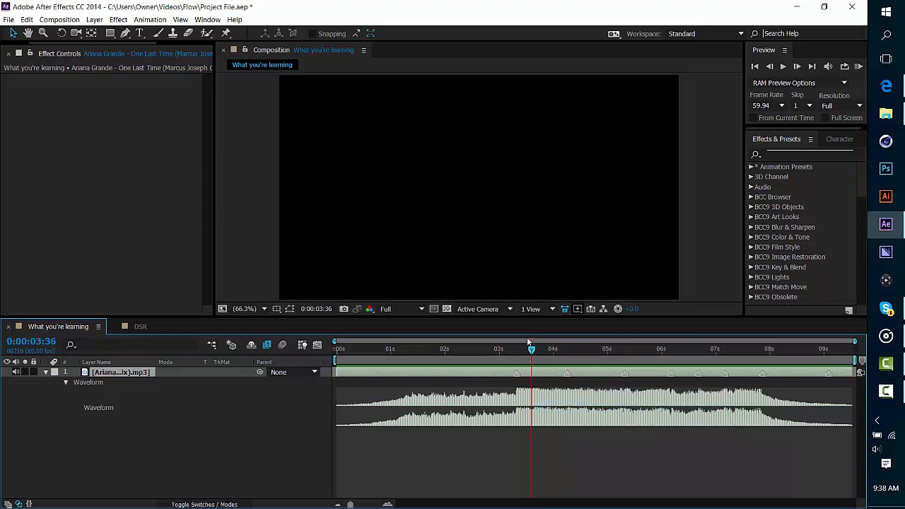
- Add MJD - FFA BILL.mp4 from the project's Clips folder to the timeline below the music, starting at about 0:00:02:10
left_click(414, 349)
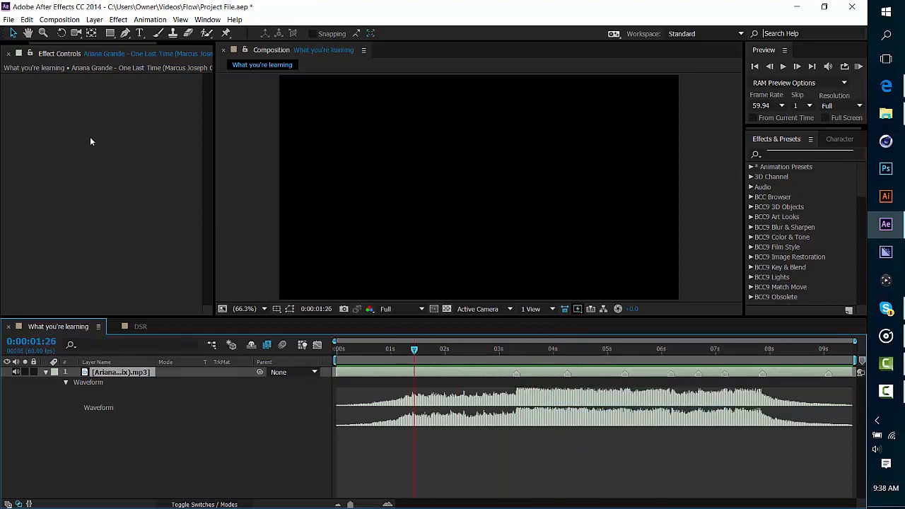
left_click(9, 57)
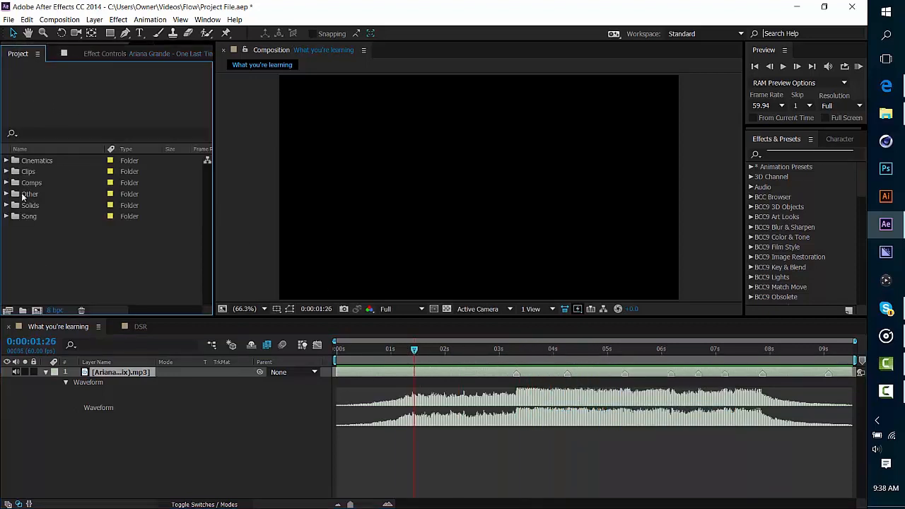
left_click(18, 183)
left_click(6, 182)
left_click(6, 171)
left_click(6, 193)
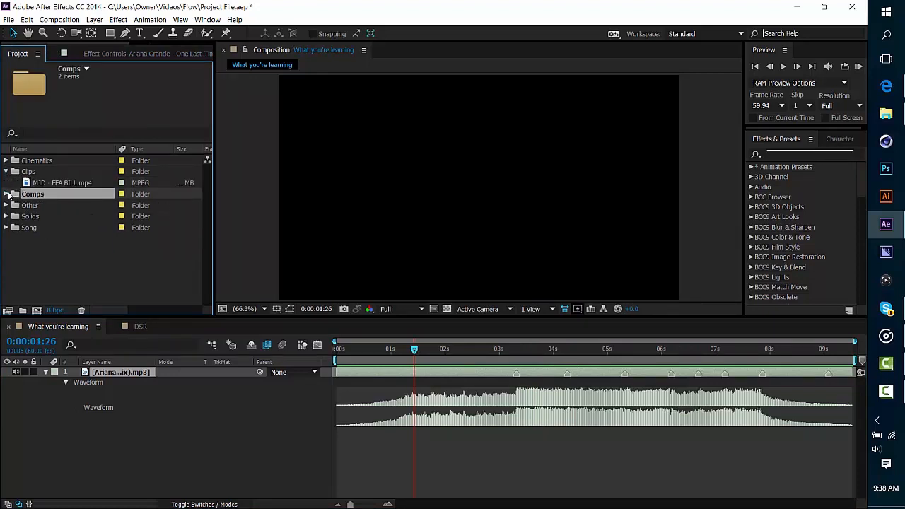
left_click(52, 184)
left_click_drag(52, 185, 454, 428)
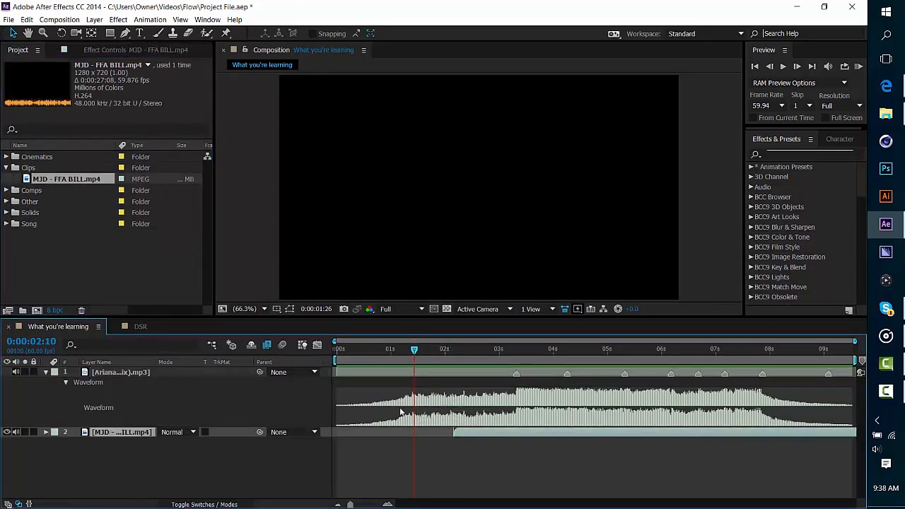
- Slide the gameplay clip earlier so the gunshot lands on the first beat marker at 0:00:03:19, and split the layer there
left_click_drag(415, 349, 516, 350)
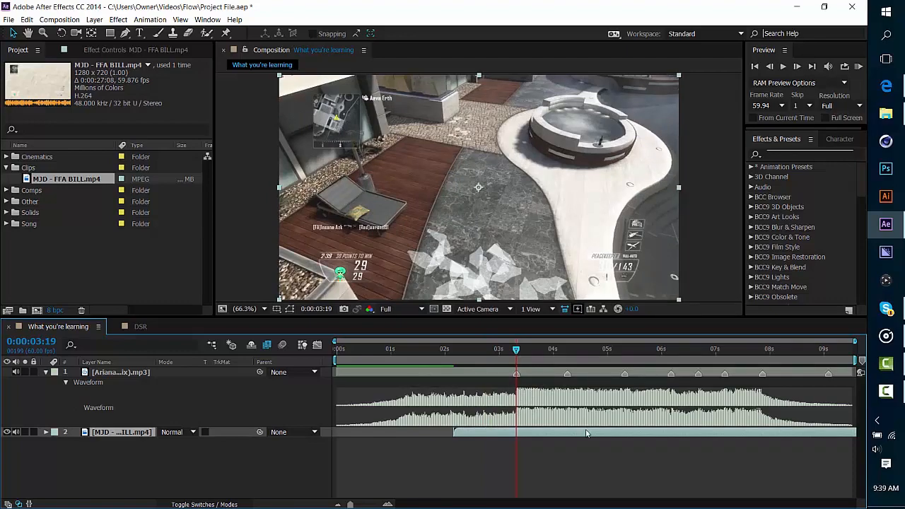
left_click_drag(584, 433, 431, 446)
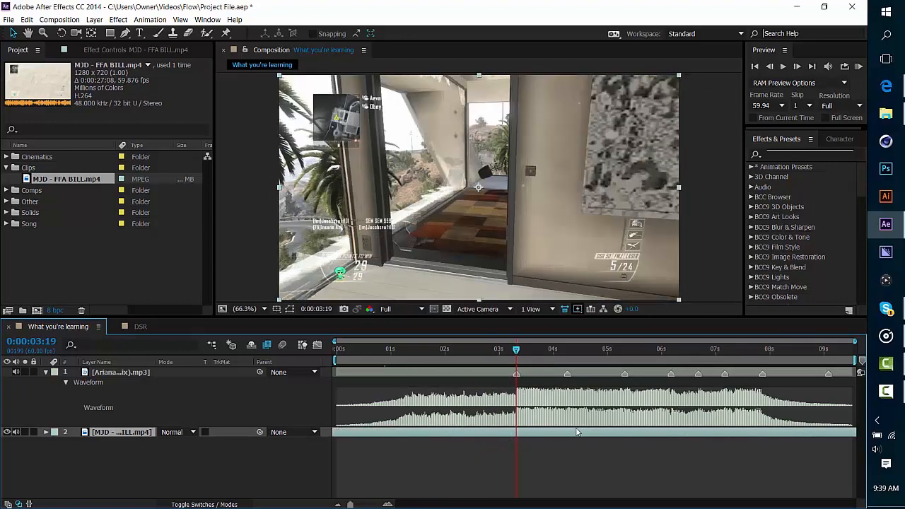
left_click_drag(585, 435, 409, 466)
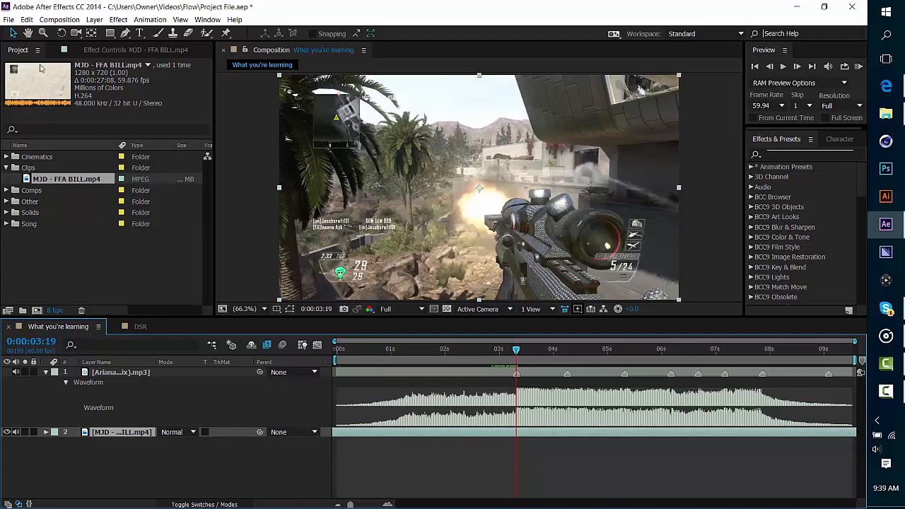
left_click(27, 20)
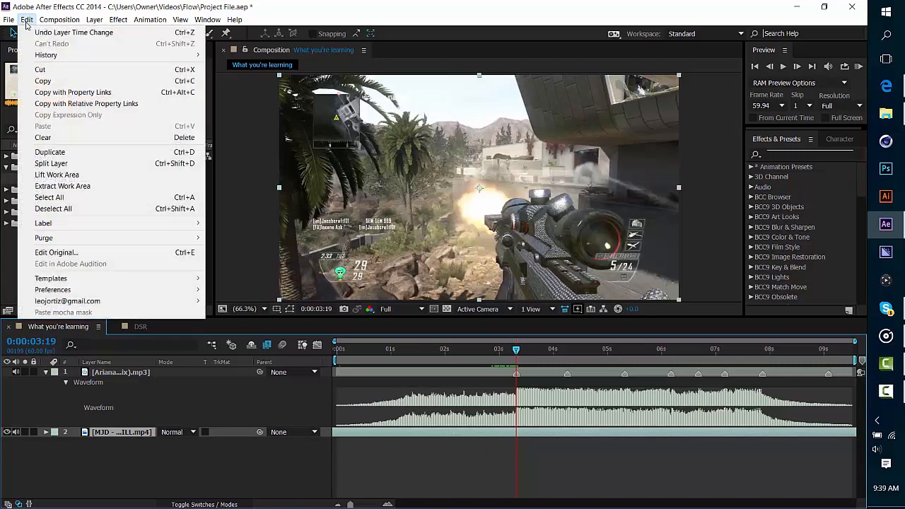
left_click(51, 163)
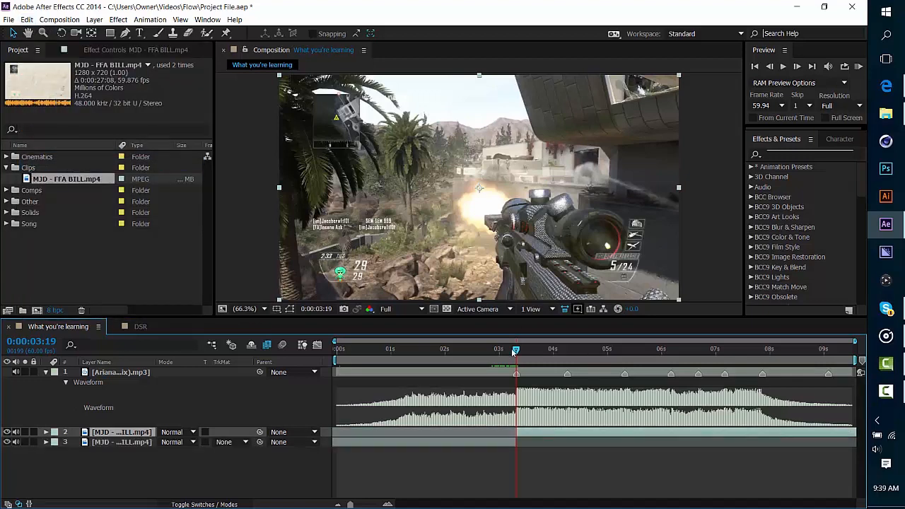
- Split the clip segment before the beat at 0:00:00:51 and delete the portion preceding that point
left_click_drag(514, 351, 383, 379)
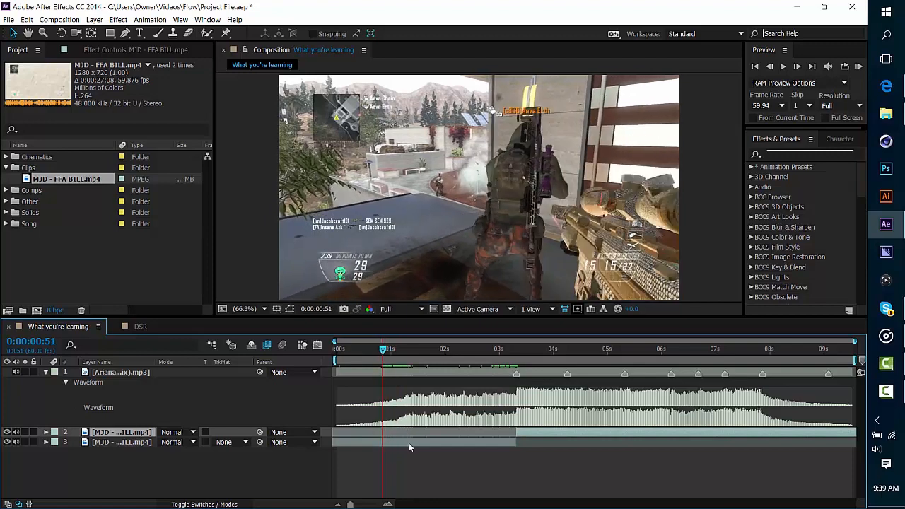
left_click(411, 442)
left_click(28, 20)
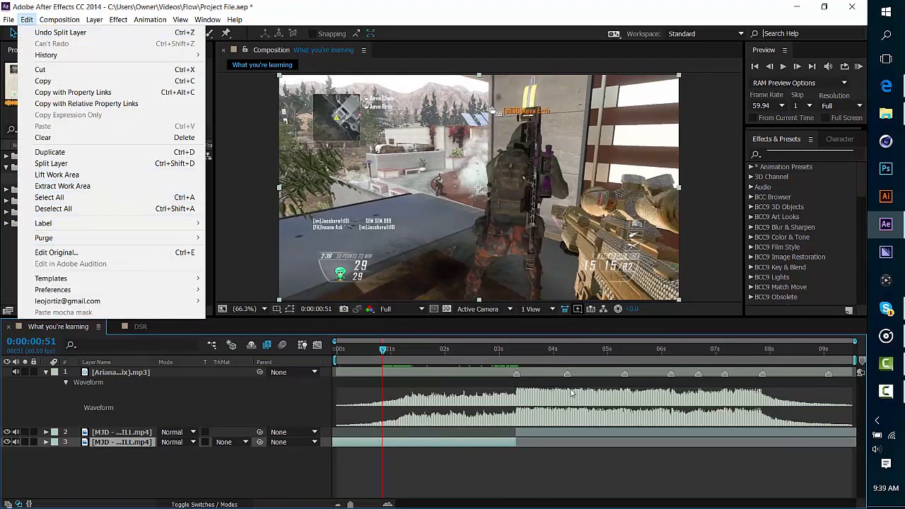
left_click(50, 152)
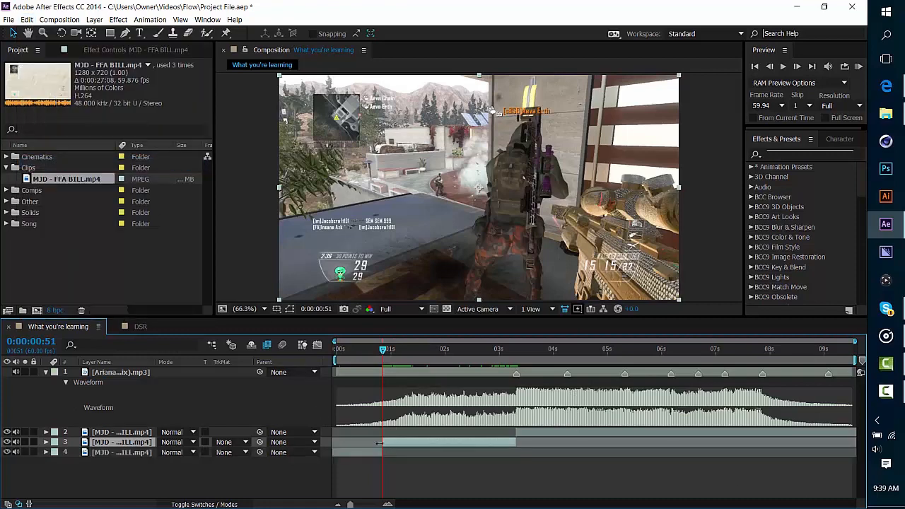
key("Delete")
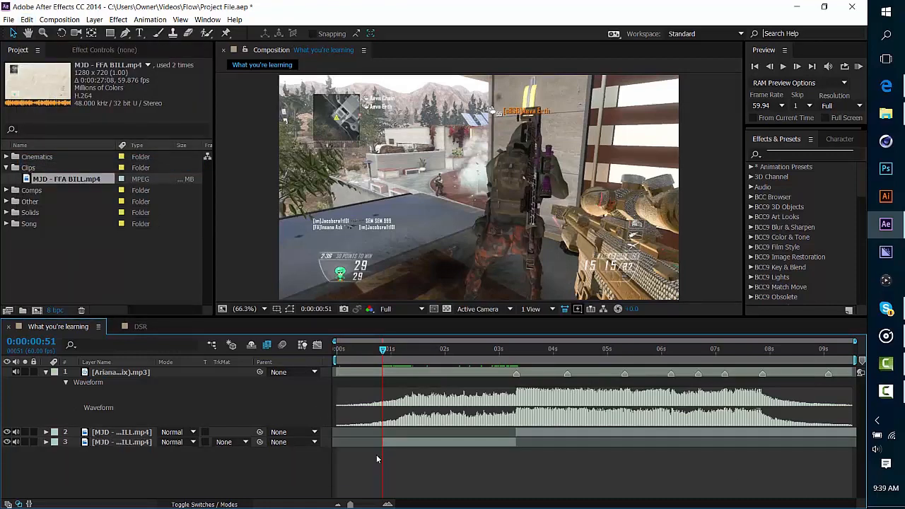
- Set an Opacity keyframe of 0% at the start of the first clip segment, at 0:00:00:51
left_click(400, 441)
key("t")
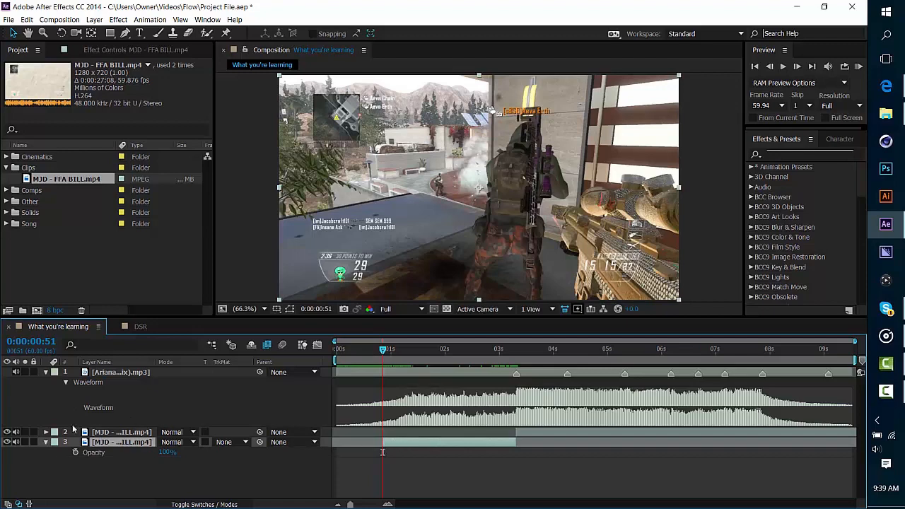
left_click(75, 452)
left_click_drag(170, 453, 106, 456)
- Add a 100% Opacity keyframe, and move the segment's start and both keyframes earlier so the fade-in runs from about 0.4 to 1.5 seconds
left_click_drag(382, 348, 503, 359)
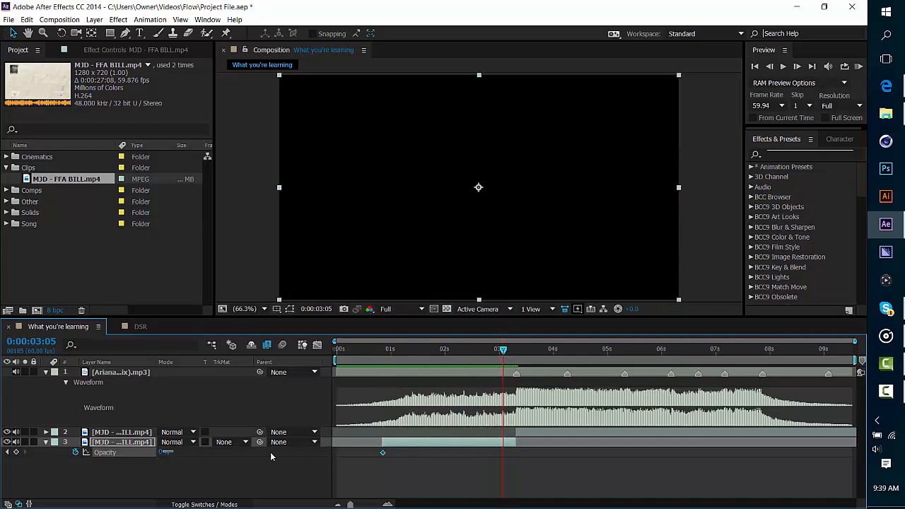
left_click_drag(161, 452, 283, 451)
left_click_drag(382, 350, 514, 402)
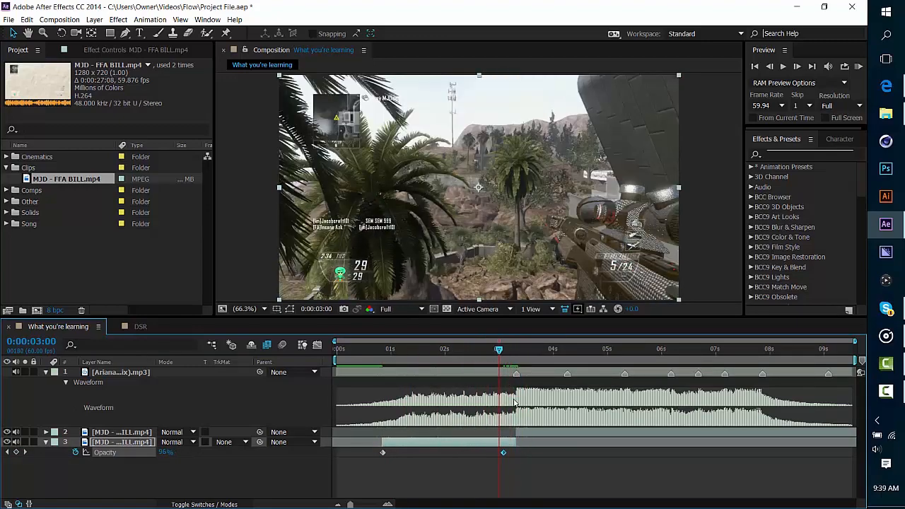
left_click_drag(502, 456, 356, 458)
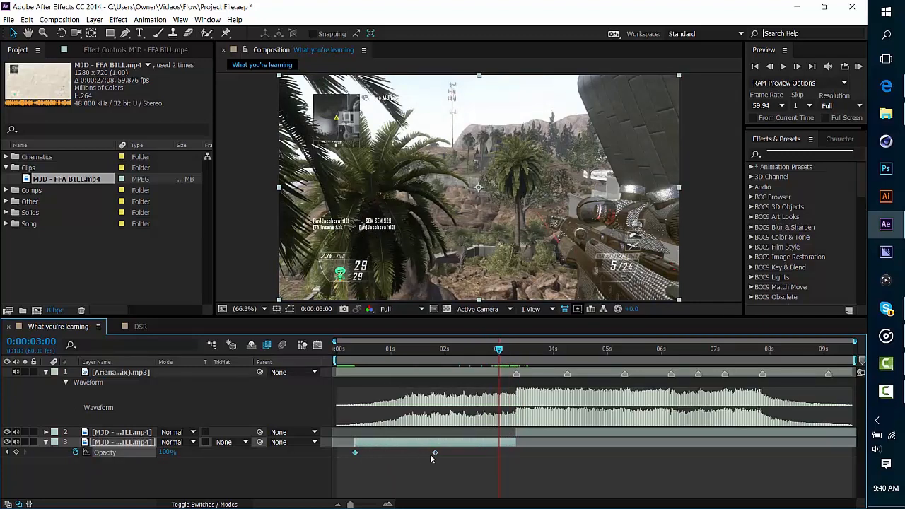
left_click_drag(420, 457, 421, 456)
- Enable time remapping on the second clip segment with a keyframe at 0:00:03:19, and mute the audio of both clip segments
left_click_drag(357, 349, 517, 358)
left_click(534, 432)
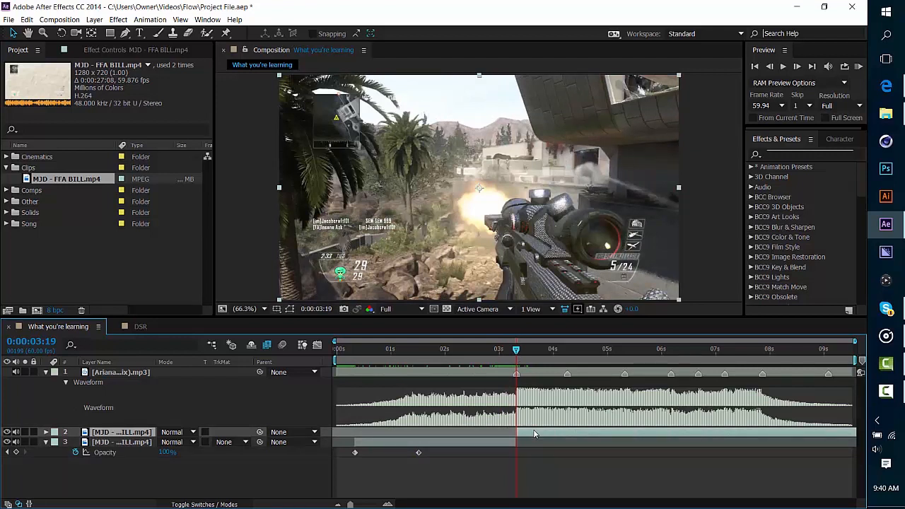
key("ctrl+alt+t")
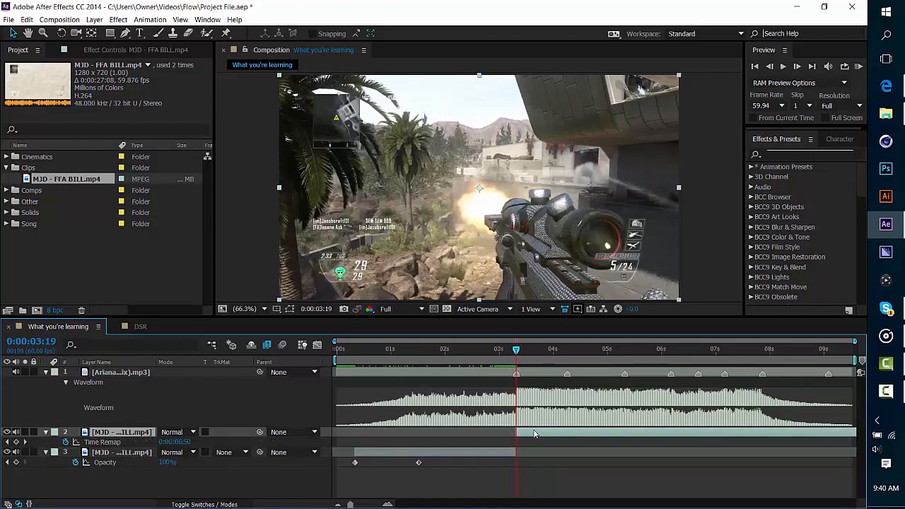
left_click(16, 442)
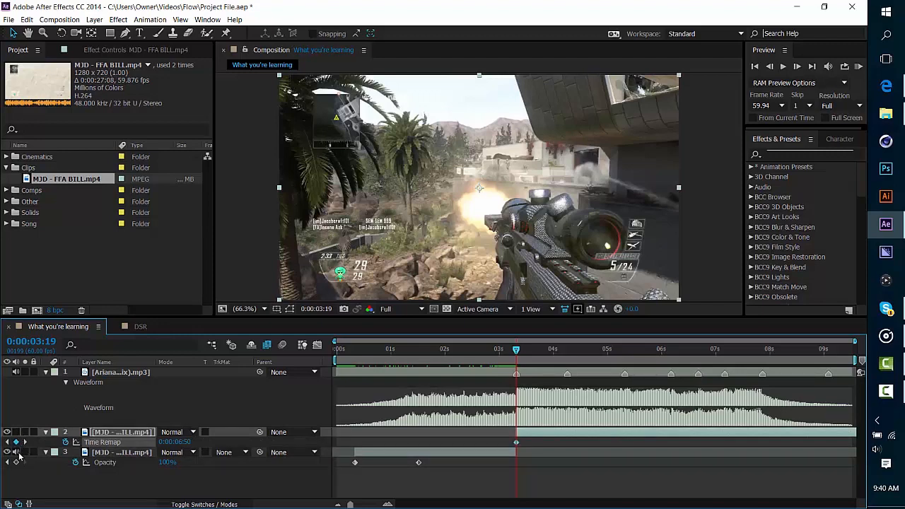
left_click(17, 453)
left_click(388, 504)
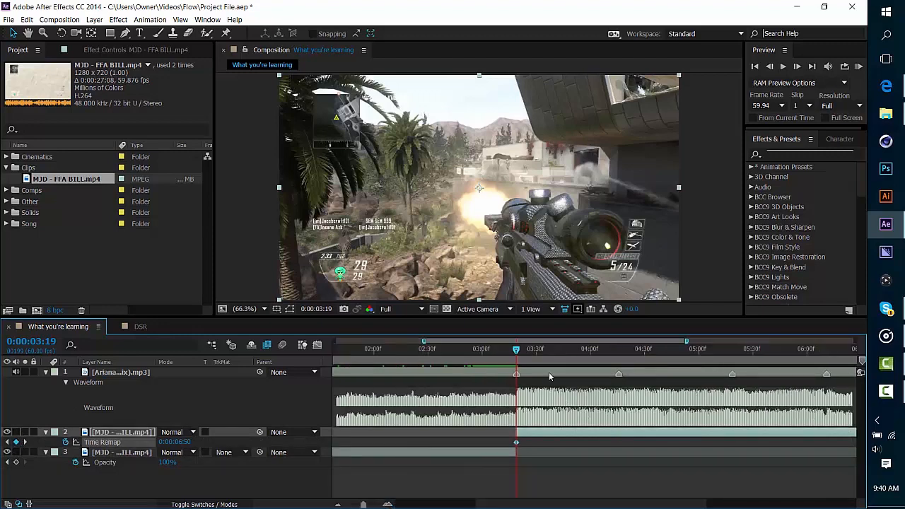
- Add a second Time Remap keyframe on the second clip segment at 0:00:03:56 and move it to the beat marker at 0:00:04:16
left_click_drag(517, 350, 534, 364)
left_click_drag(520, 367, 584, 420)
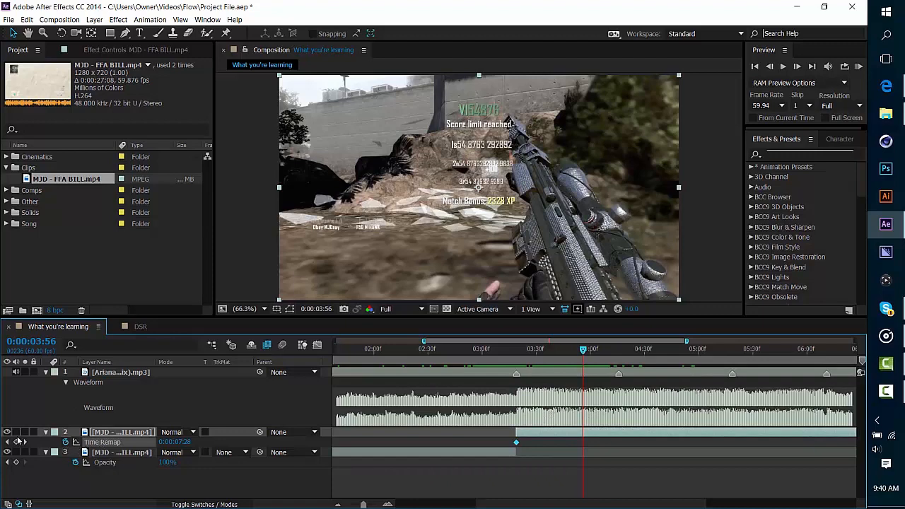
left_click(15, 442)
left_click(602, 350)
left_click_drag(608, 350, 619, 350)
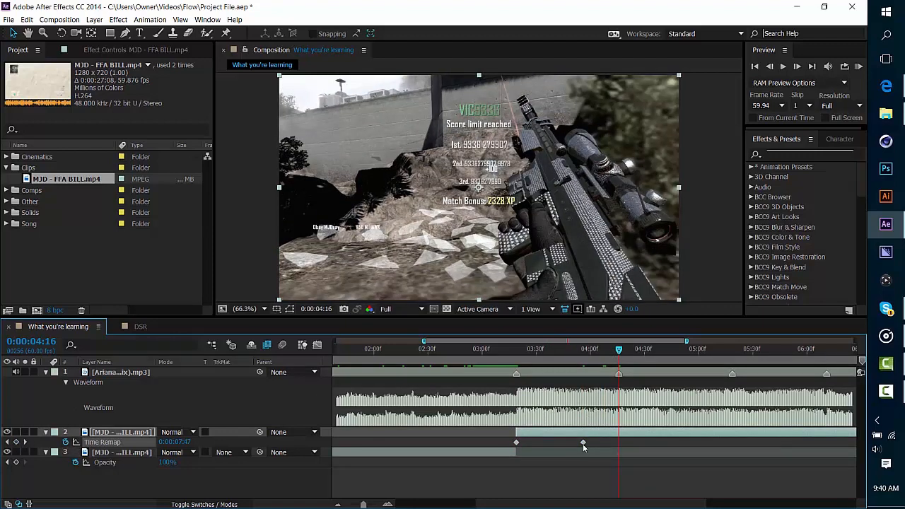
left_click_drag(583, 443, 620, 443)
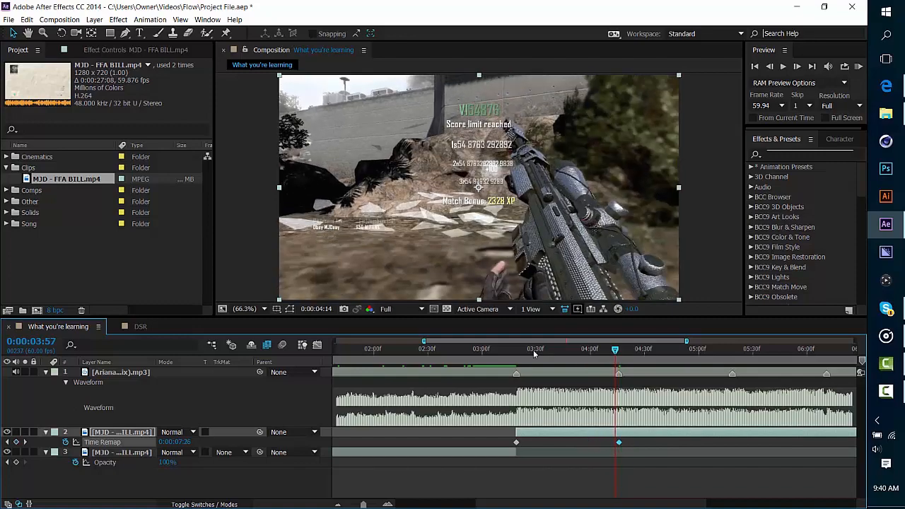
left_click_drag(533, 350, 641, 359)
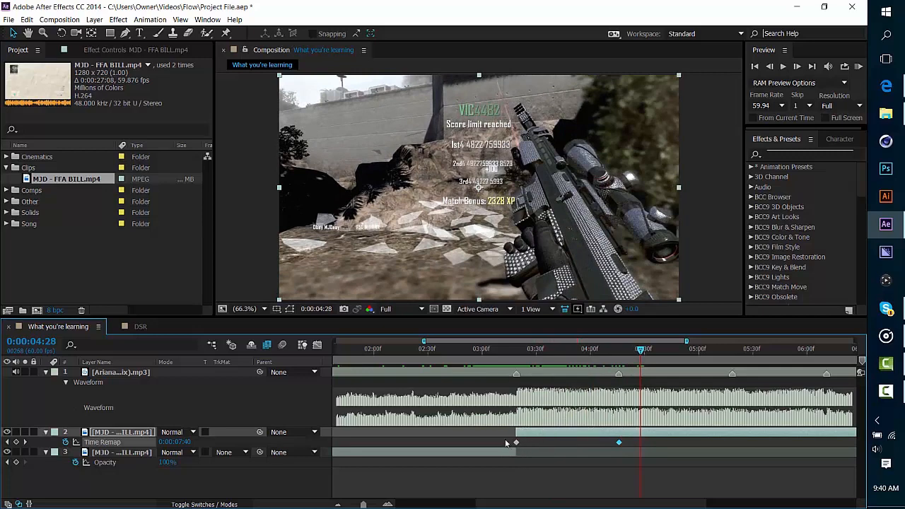
left_click_drag(499, 440, 626, 450)
right_click(620, 444)
mouse_move(665, 437)
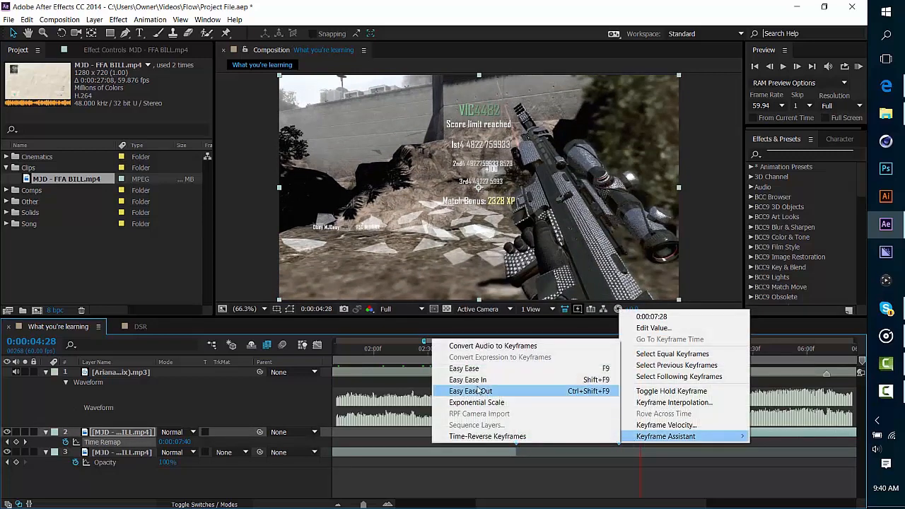
left_click(477, 402)
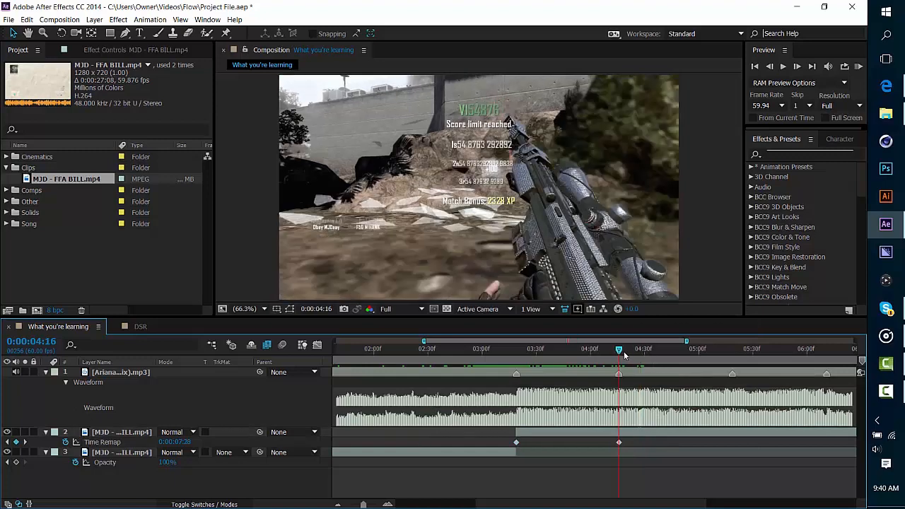
- Split the time-remapped clip segment at 0:00:04:16 and slide the remaining portion later so it starts at about 5.7 seconds
left_click(638, 435)
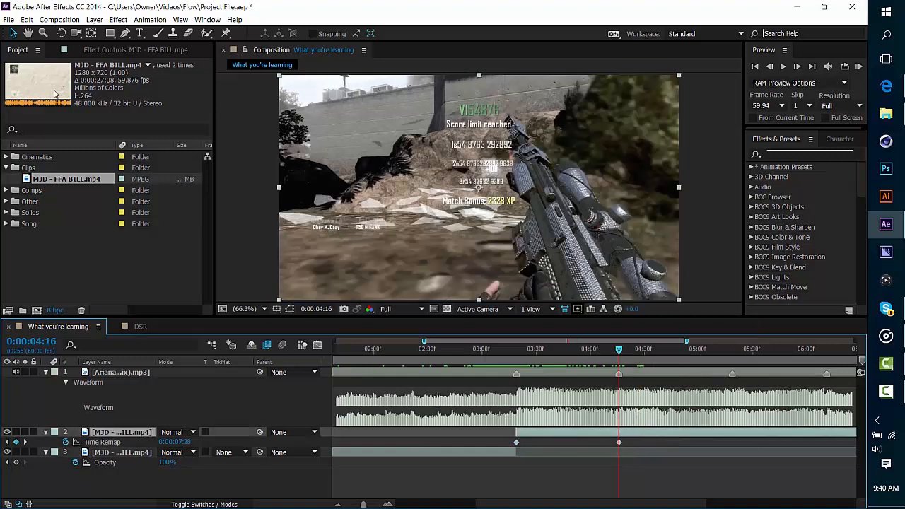
left_click(27, 20)
left_click(56, 163)
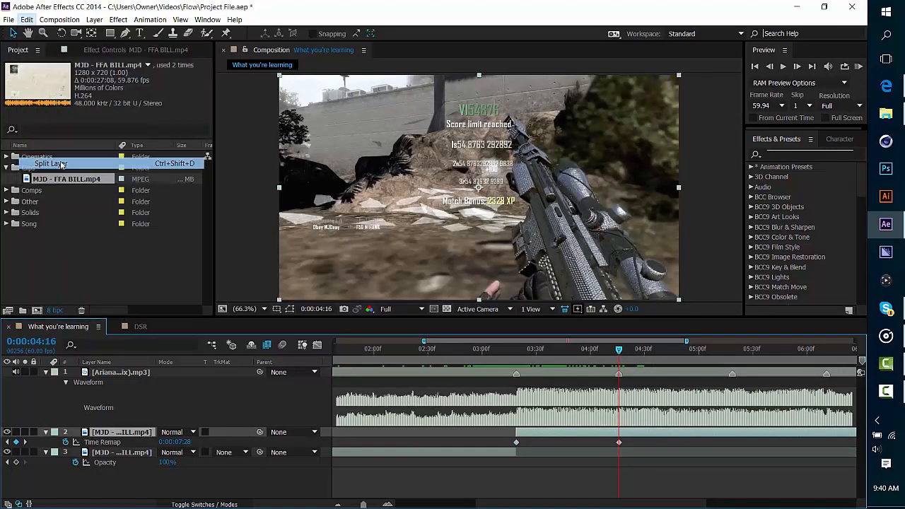
left_click_drag(696, 434, 849, 434)
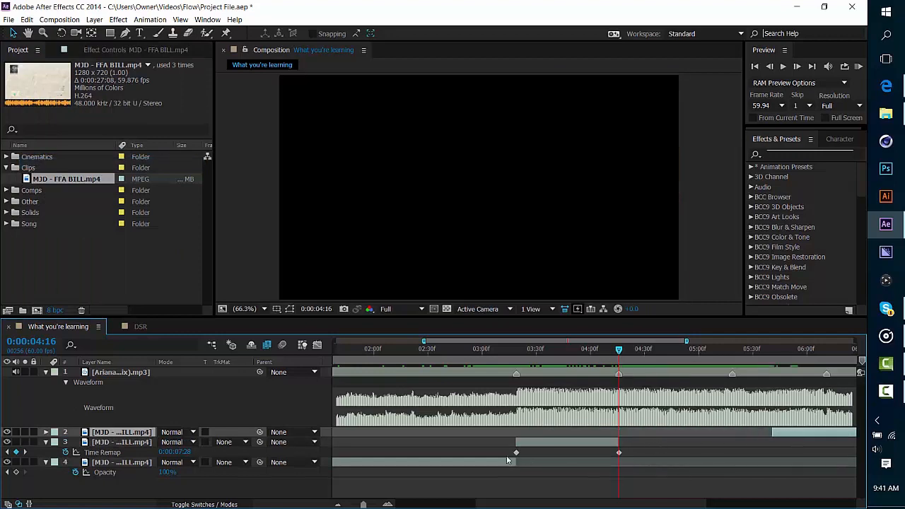
- Apply Easy Ease to both Time Remap keyframes of the segment between the first two beat markers
left_click_drag(503, 451, 627, 454)
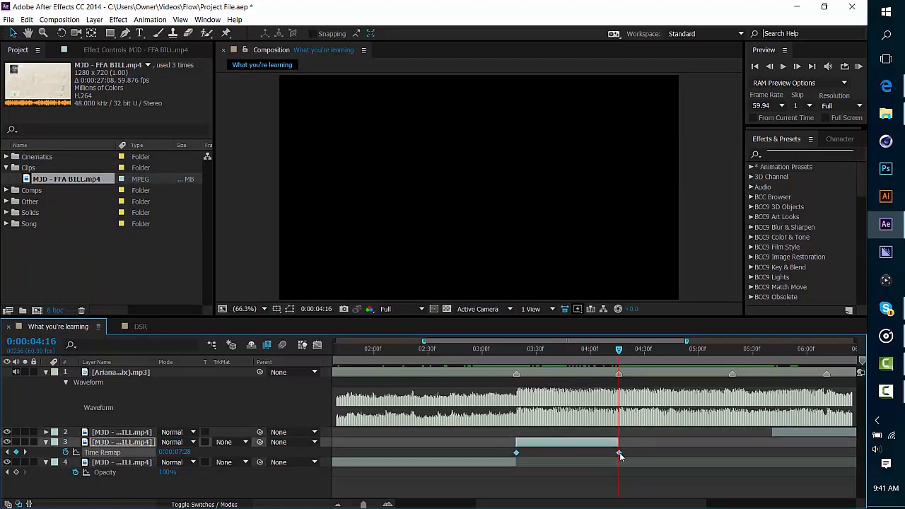
right_click(620, 456)
mouse_move(657, 444)
left_click(481, 379)
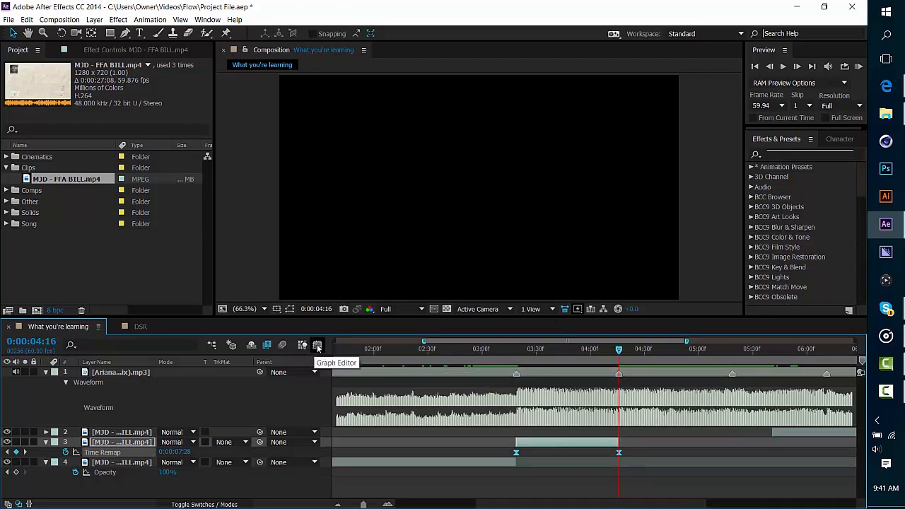
- In the Graph Editor, angle the Time Remap handles between the two keyframes diagonally inward for a fast-slow-fast speed ramp
left_click(318, 346)
left_click(481, 408)
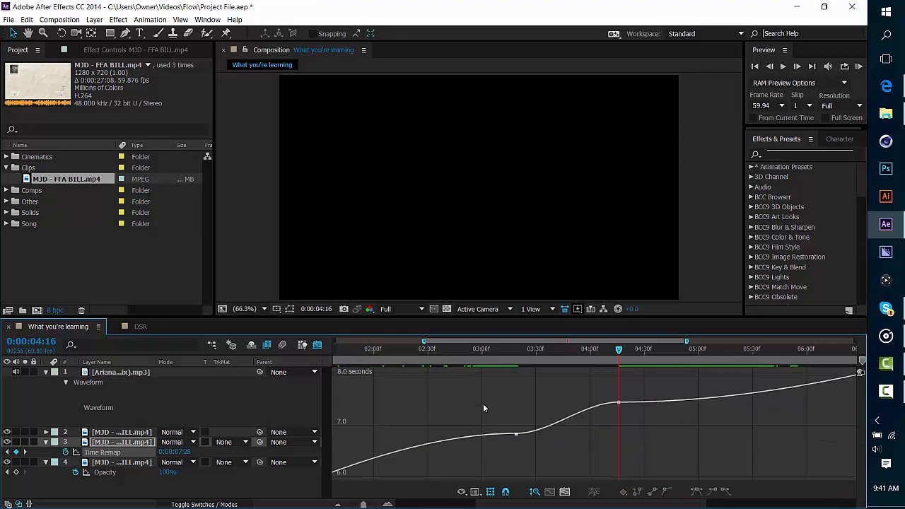
left_click(387, 504)
left_click(387, 504)
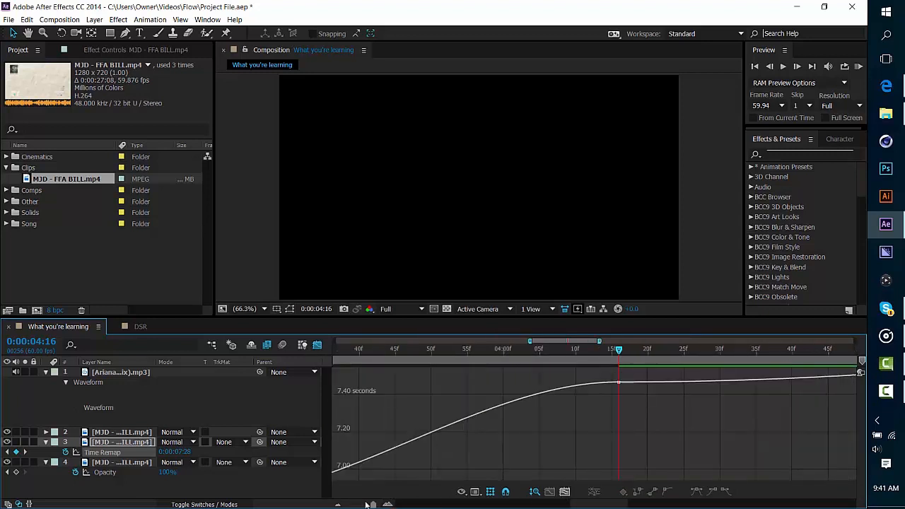
left_click(337, 504)
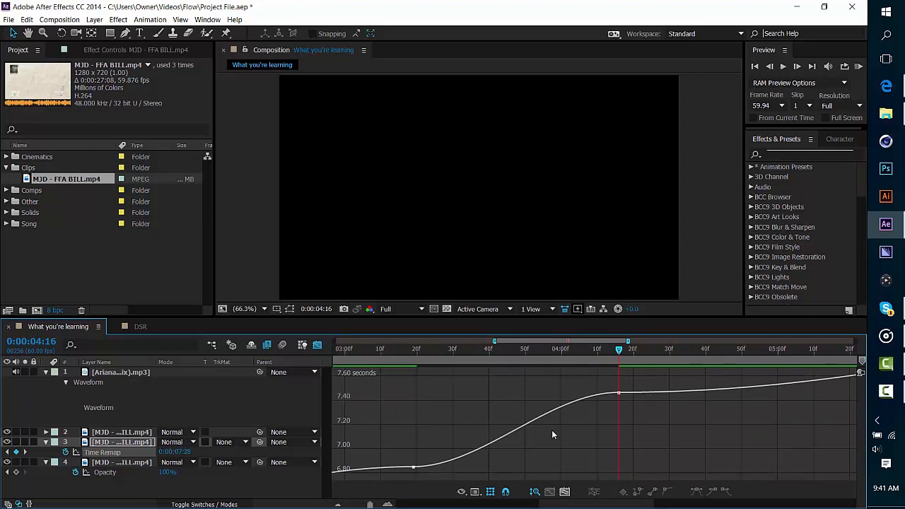
left_click(414, 467)
left_click_drag(481, 468, 387, 434)
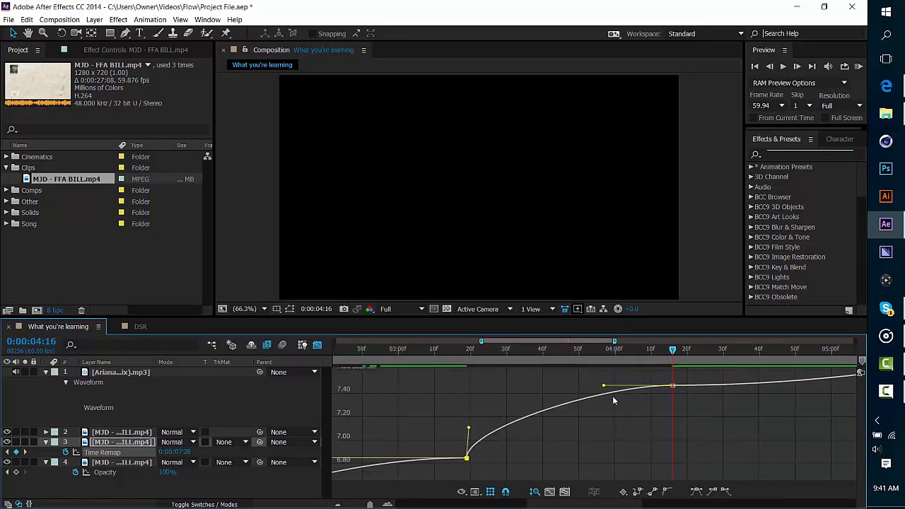
left_click_drag(603, 388, 616, 446)
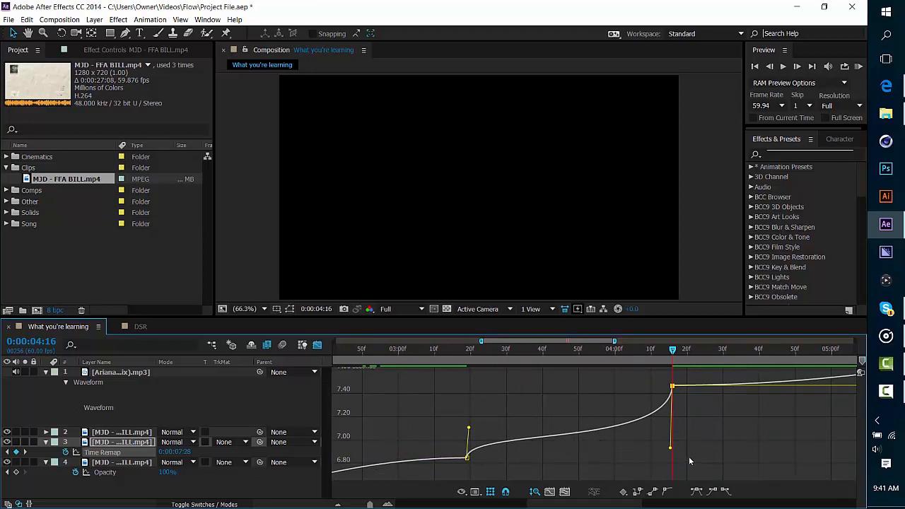
left_click_drag(671, 453, 615, 444)
left_click_drag(467, 431, 526, 405)
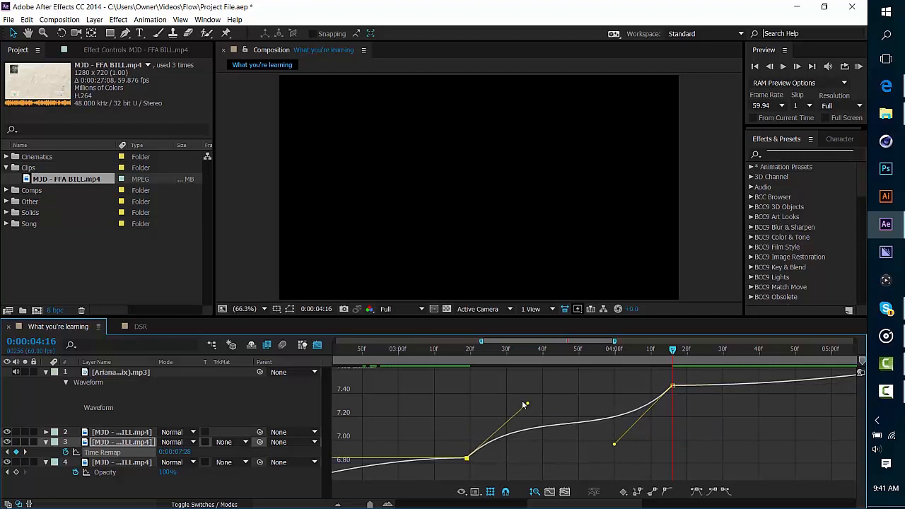
- Fine-tune the speed ramp handles to end at about 0:00:03:37 and 0:00:04:02, and check the motion in the timeline
left_click_drag(611, 450, 620, 448)
left_click_drag(528, 406, 518, 406)
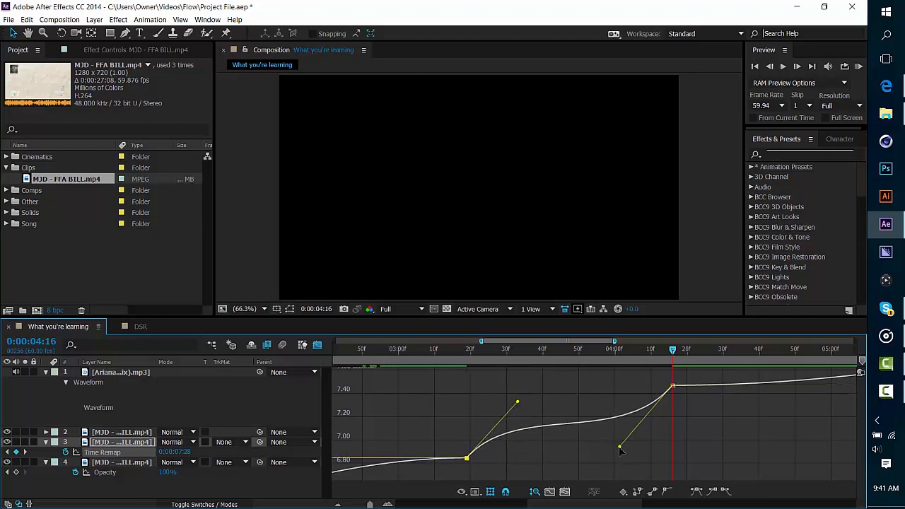
left_click_drag(620, 450, 622, 454)
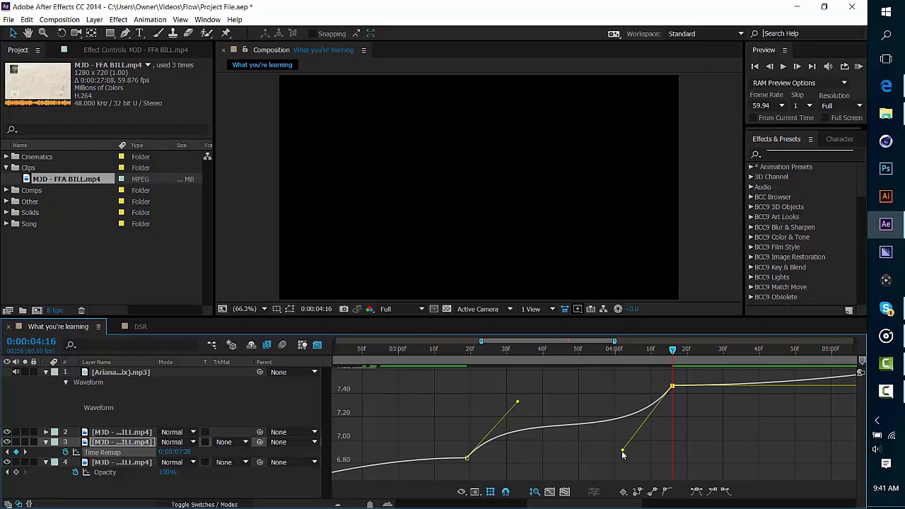
left_click_drag(622, 451, 625, 455)
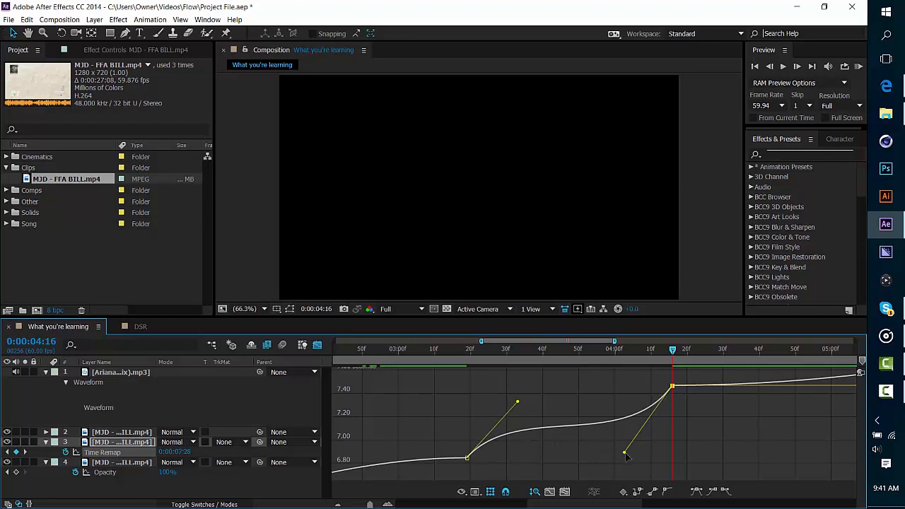
left_click_drag(626, 454, 672, 444)
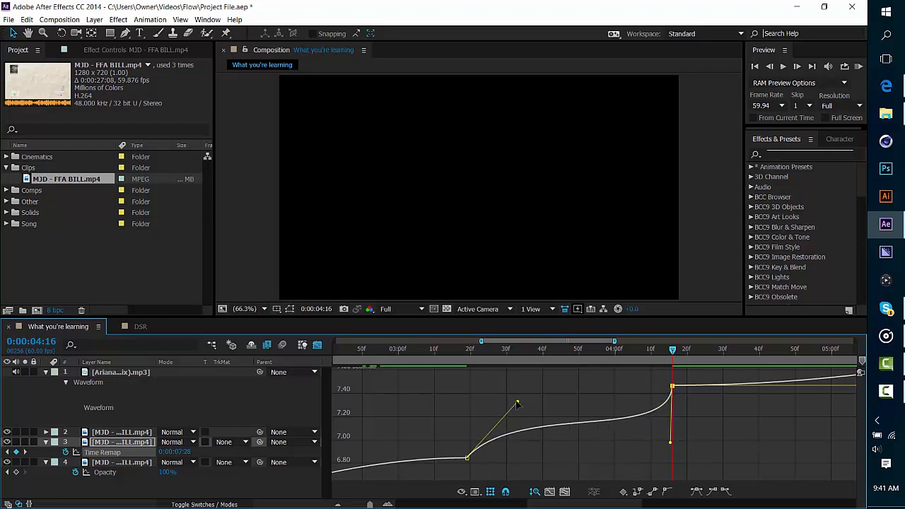
left_click_drag(517, 403, 536, 400)
mouse_move(671, 447)
left_mouse_down()
mouse_move(600, 437)
mouse_move(705, 440)
mouse_move(670, 439)
left_mouse_up()
mouse_move(530, 401)
left_mouse_down()
mouse_move(450, 413)
mouse_move(478, 394)
mouse_move(542, 387)
mouse_move(533, 389)
left_mouse_up()
left_click_drag(673, 443, 621, 453)
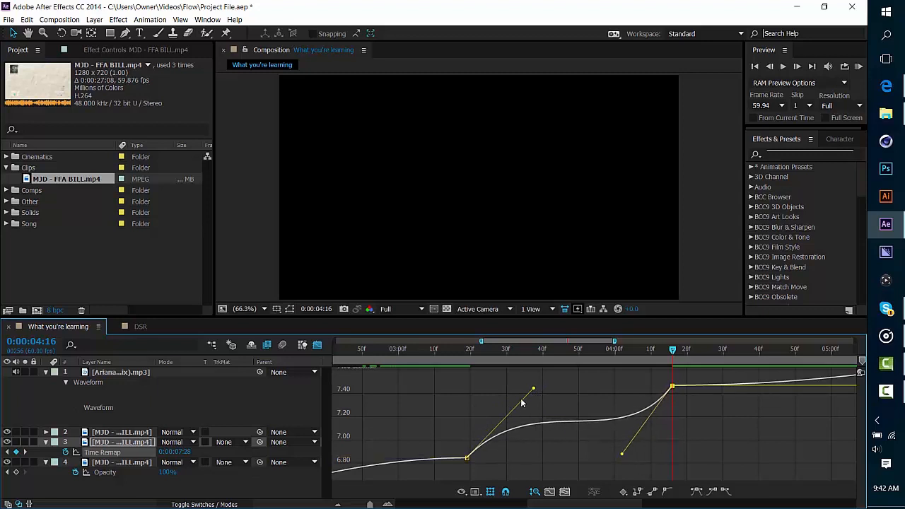
left_click_drag(533, 389, 533, 392)
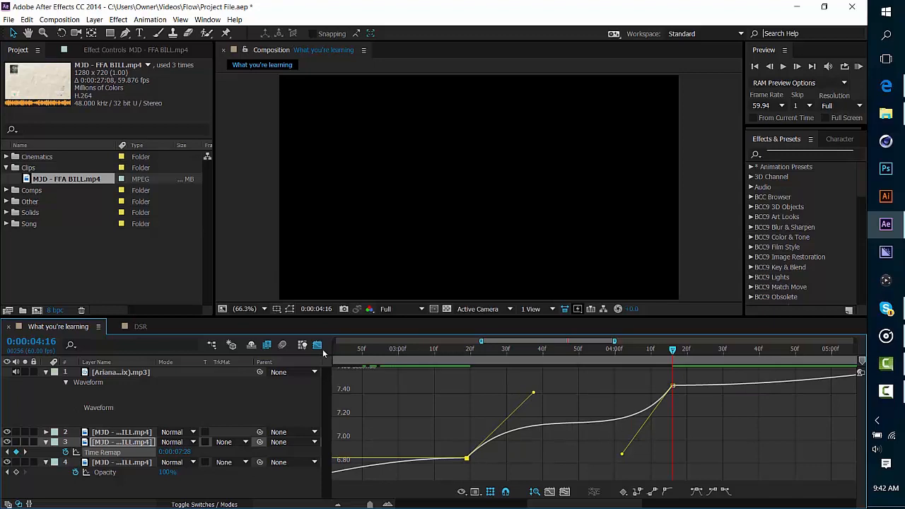
left_click(317, 345)
left_click_drag(468, 350, 535, 359)
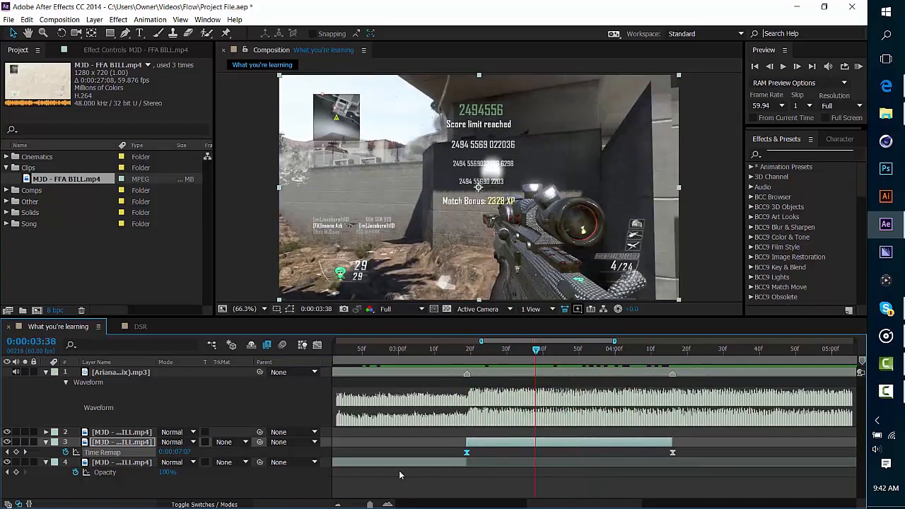
left_click(337, 504)
left_click(337, 504)
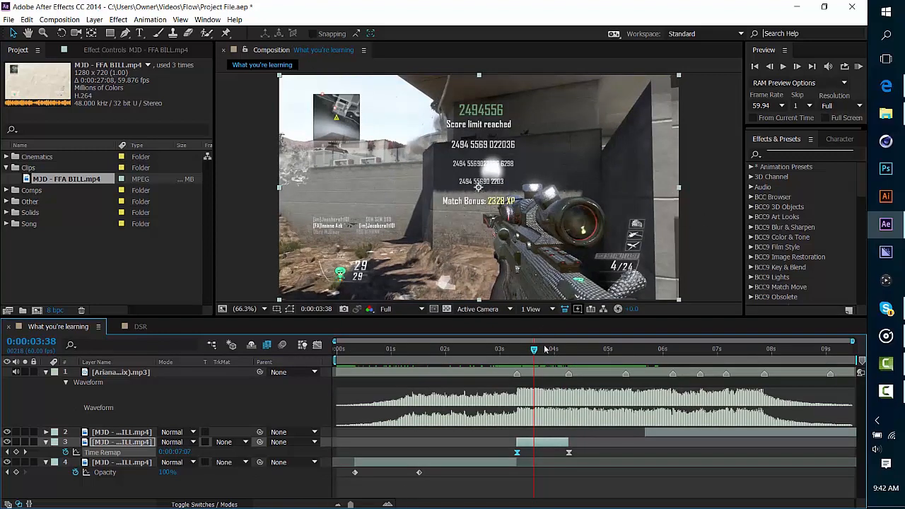
left_click_drag(533, 351, 576, 350)
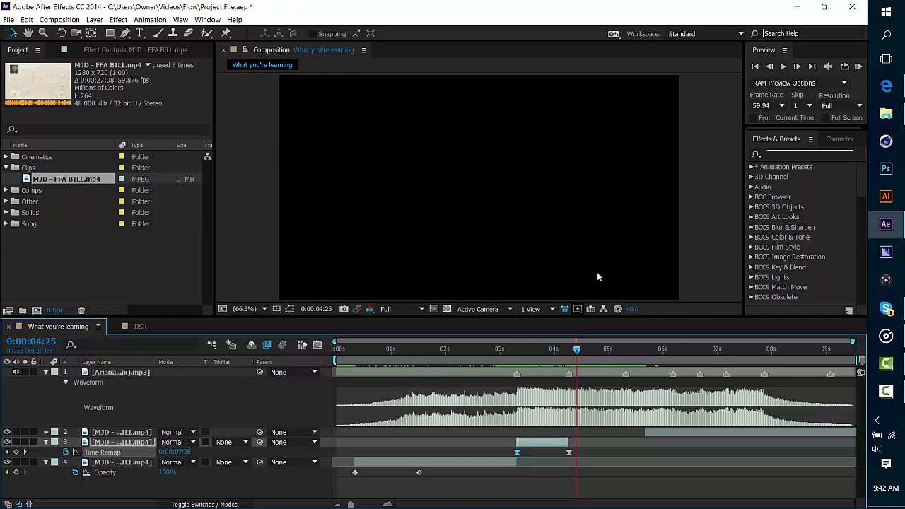
- Place the Dying 4 Angle 2.m4v cinematic in the timeline above the time-remapped segment, starting at 0:00:04:16
scroll(646, 393, "down", 1)
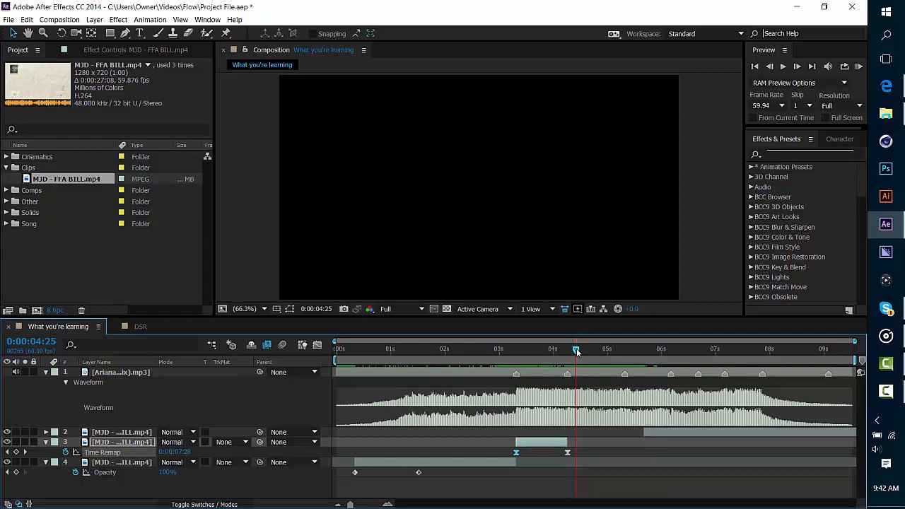
left_click_drag(577, 351, 566, 371)
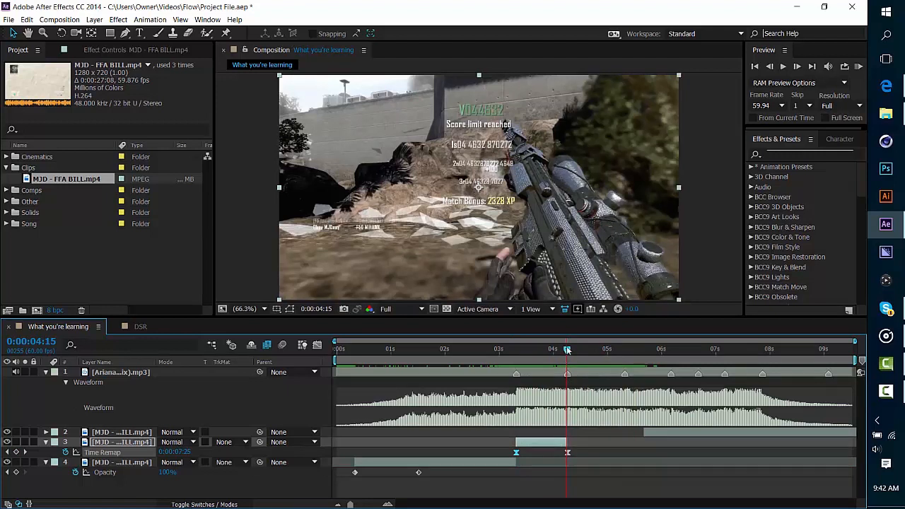
left_click_drag(566, 350, 572, 353)
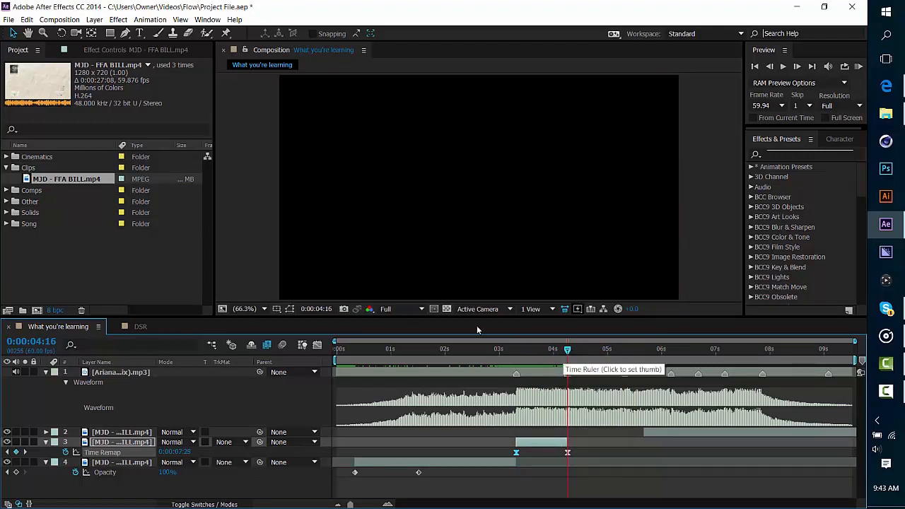
left_click(7, 168)
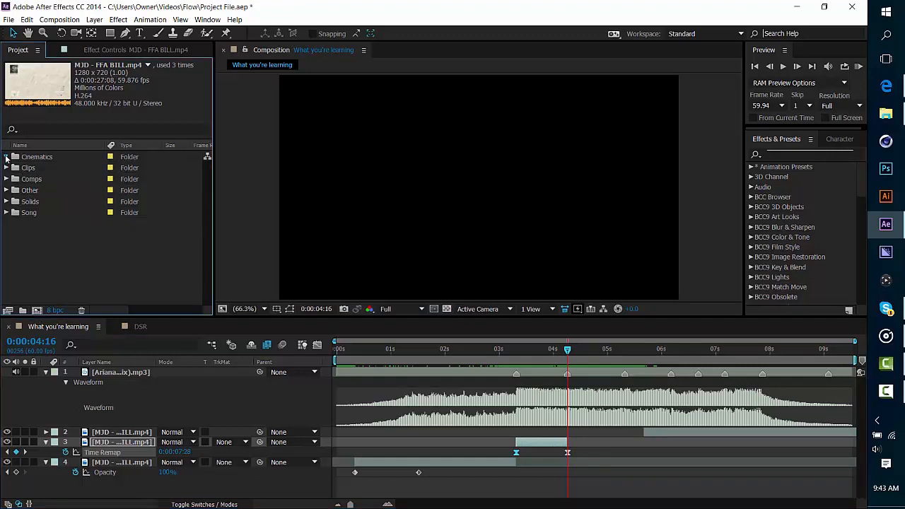
left_click(6, 157)
left_click(44, 168)
left_click_drag(424, 314, 593, 438)
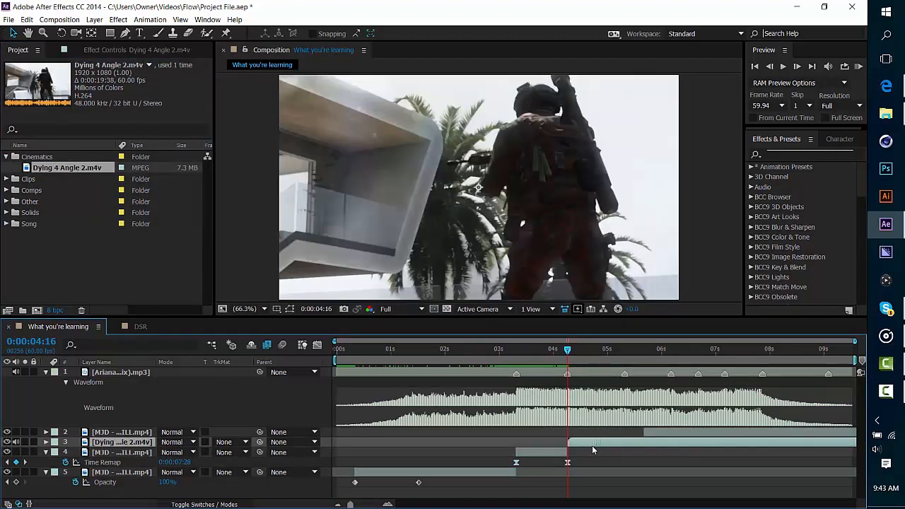
- Slide the cinematic layer earlier so it starts at about 0.7 seconds, and split it at 0:00:04:16
left_click_drag(707, 444, 595, 446)
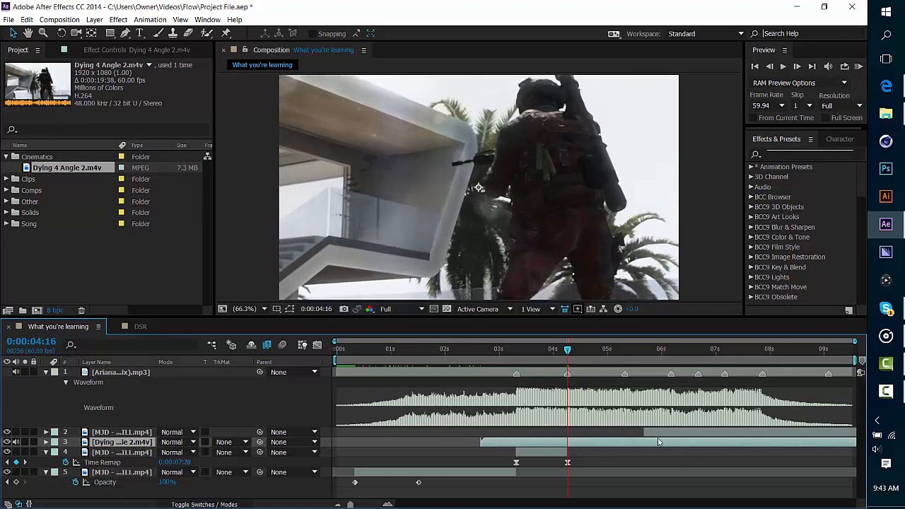
left_click_drag(661, 440, 475, 455)
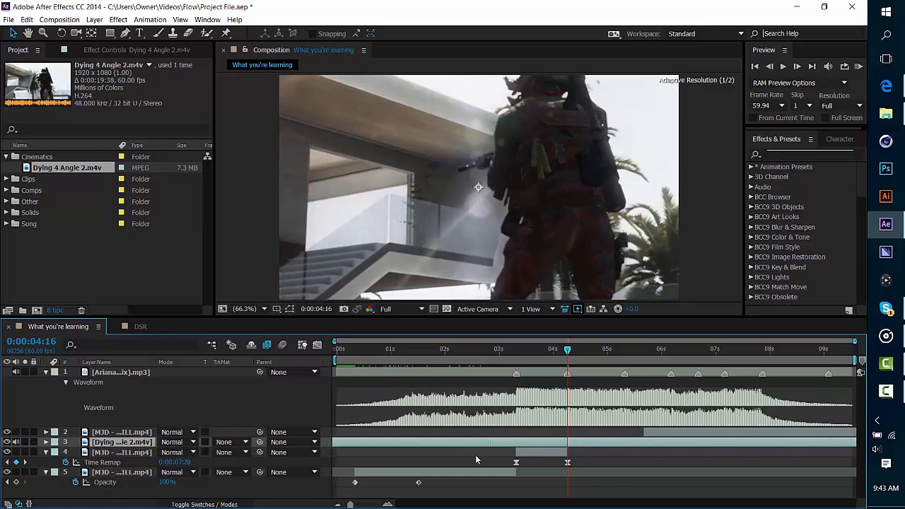
left_click_drag(617, 442, 596, 442)
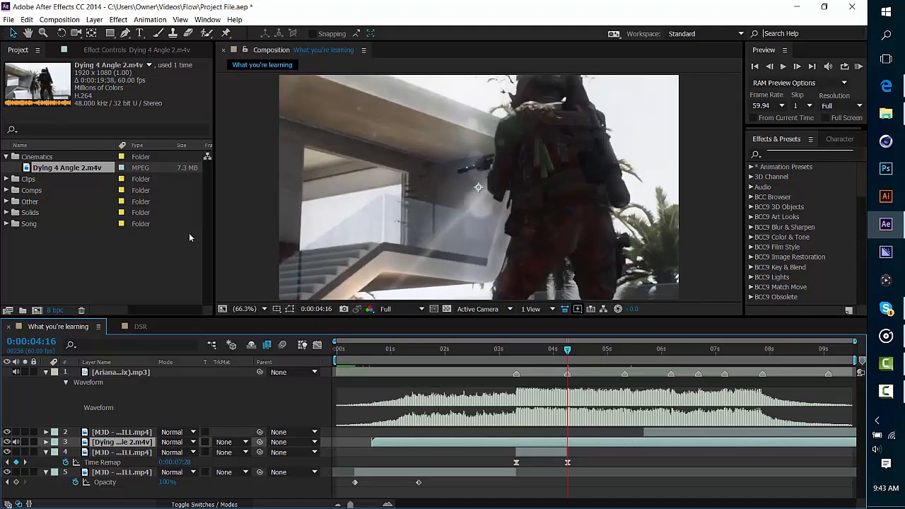
left_click(27, 19)
left_click(50, 163)
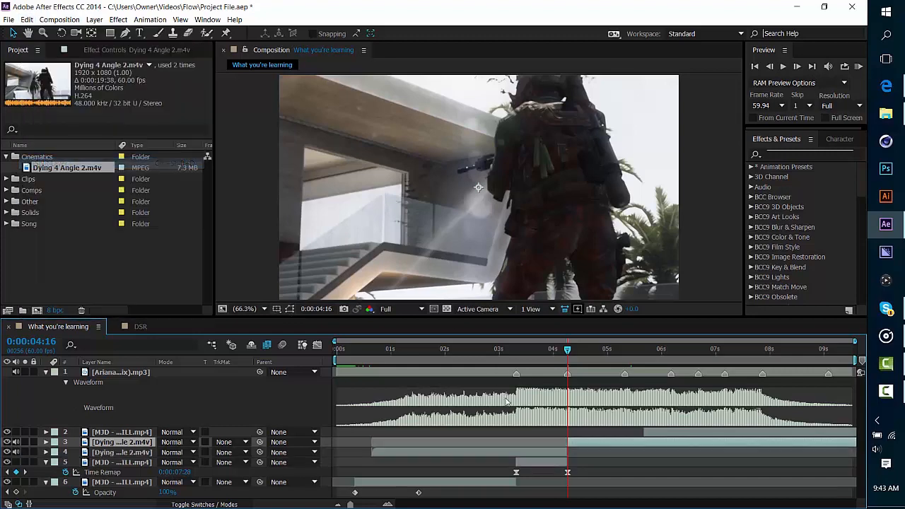
- Delete the cinematic's part before 0:00:04:16 and hide the gameplay clip on layer 2
key("Delete")
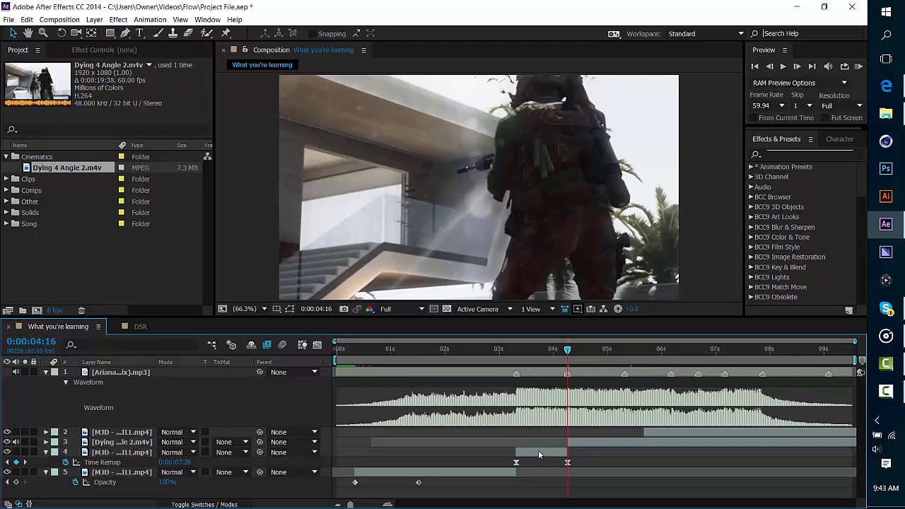
left_click(683, 436)
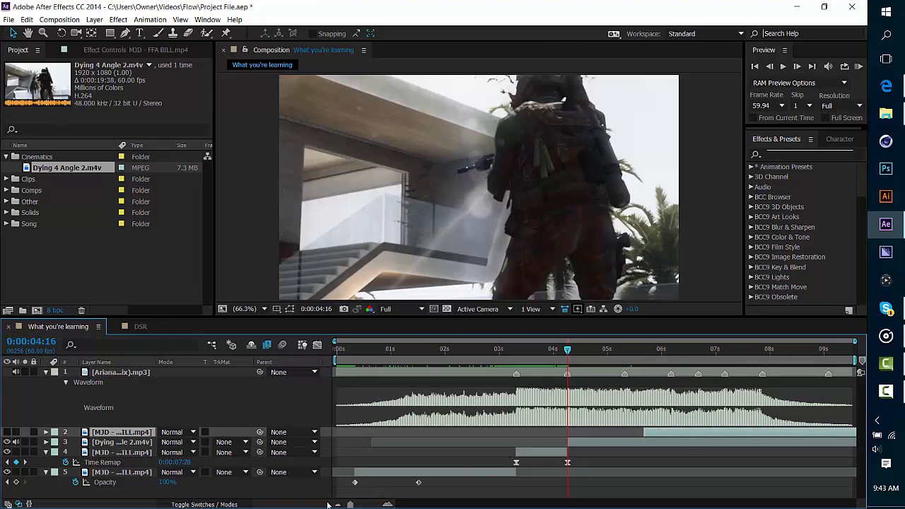
- Enable time remapping on the cinematic layer, add a Time Remap keyframe at 0:00:04:16 and mute the layer's audio
left_click(596, 444)
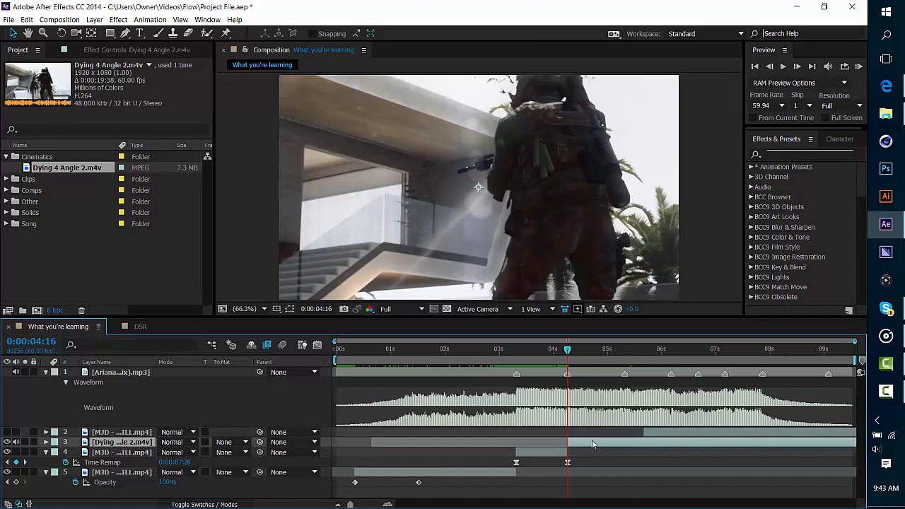
key("ctrl+alt+t")
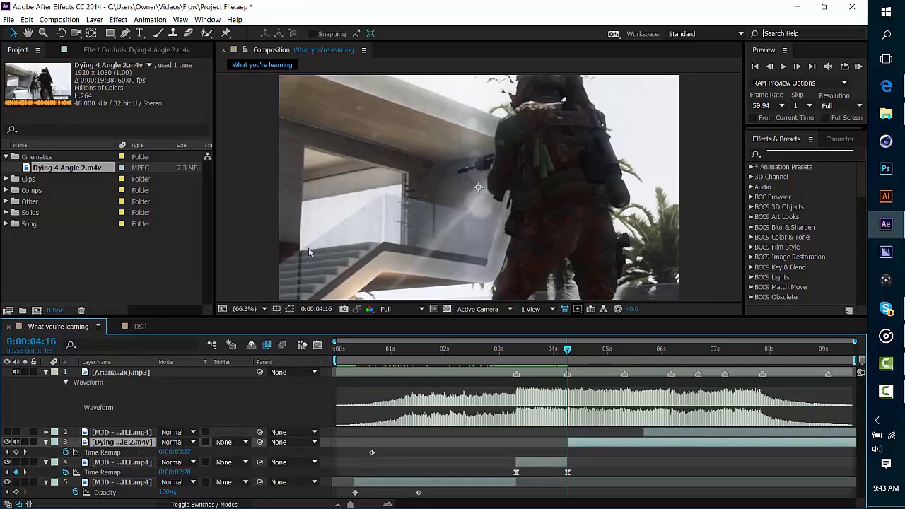
left_click(16, 451)
left_click(16, 442)
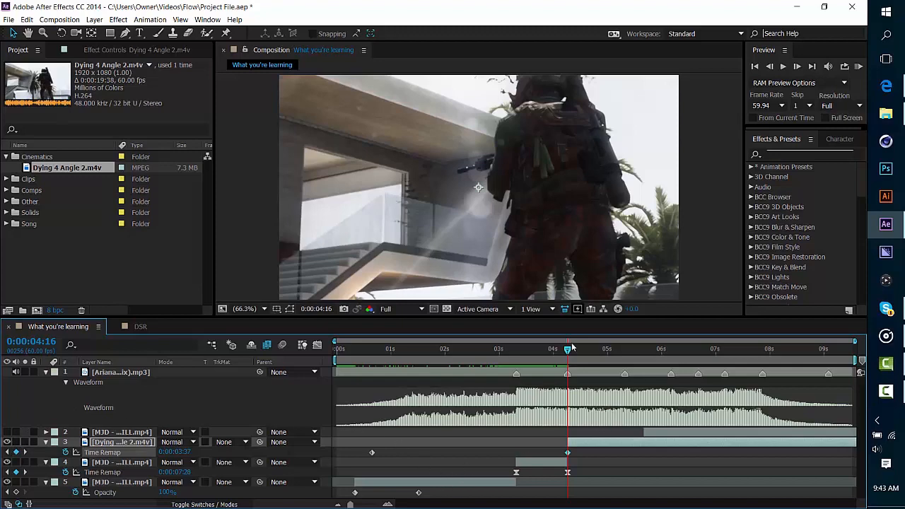
- Slide the cinematic earlier so the soldier's closing dying moment falls at 0:00:07:58, and add a Time Remap keyframe there
key("space")
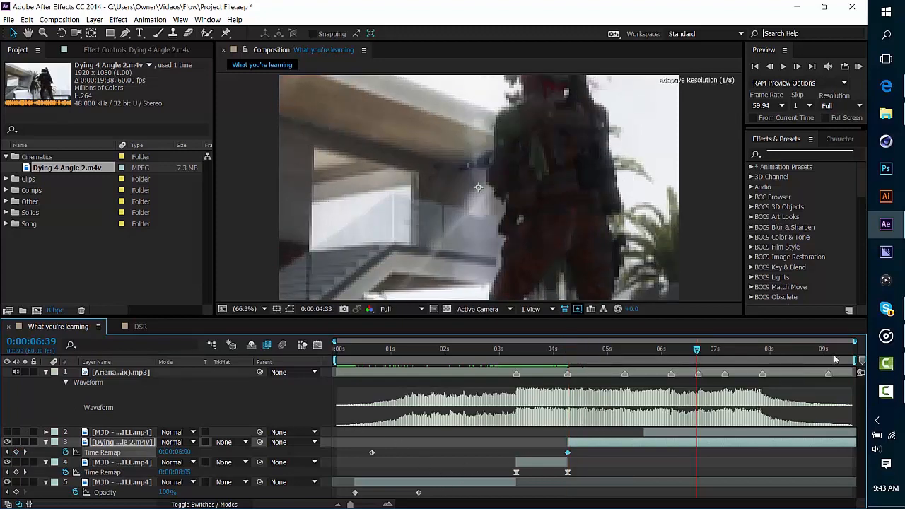
left_click_drag(697, 351, 768, 351)
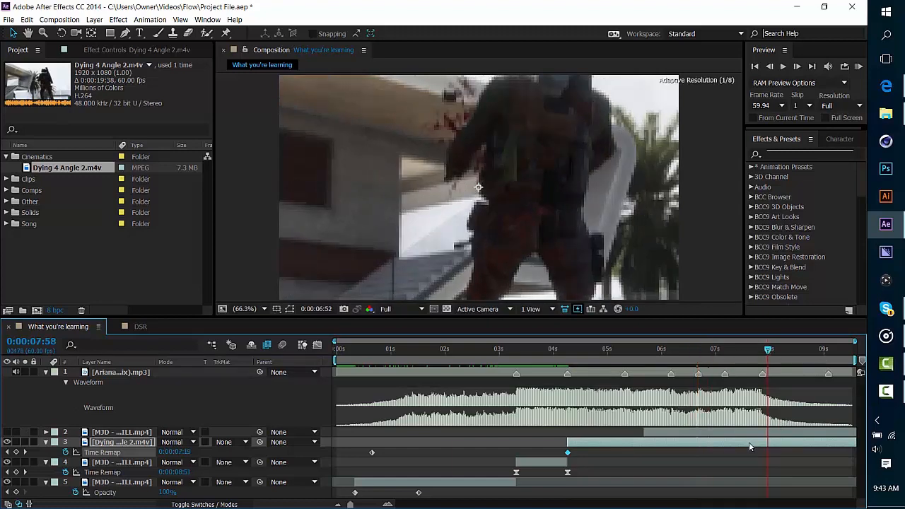
left_click_drag(750, 445, 407, 452)
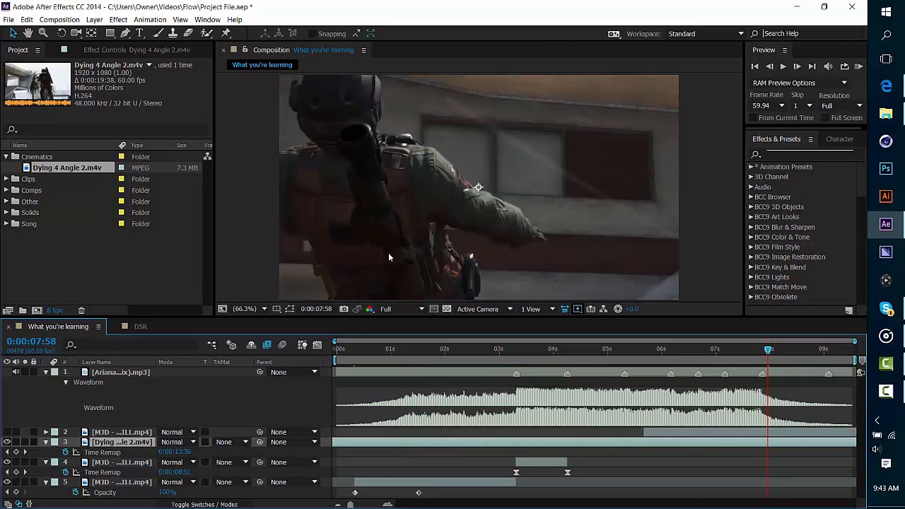
left_click(16, 452)
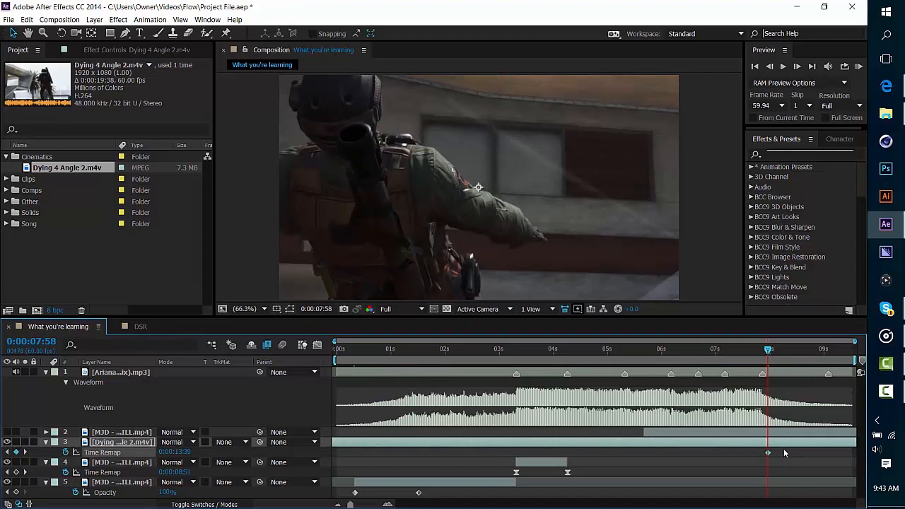
- Reposition the cinematic layer with its keyframes so that its trimmed start falls at 0:00:04:15
left_click_drag(767, 451, 601, 447)
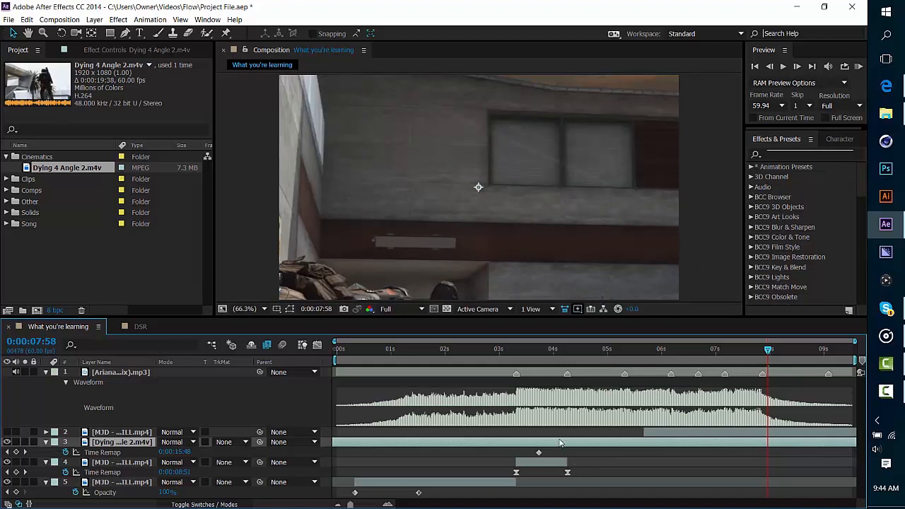
left_click_drag(559, 443, 544, 444)
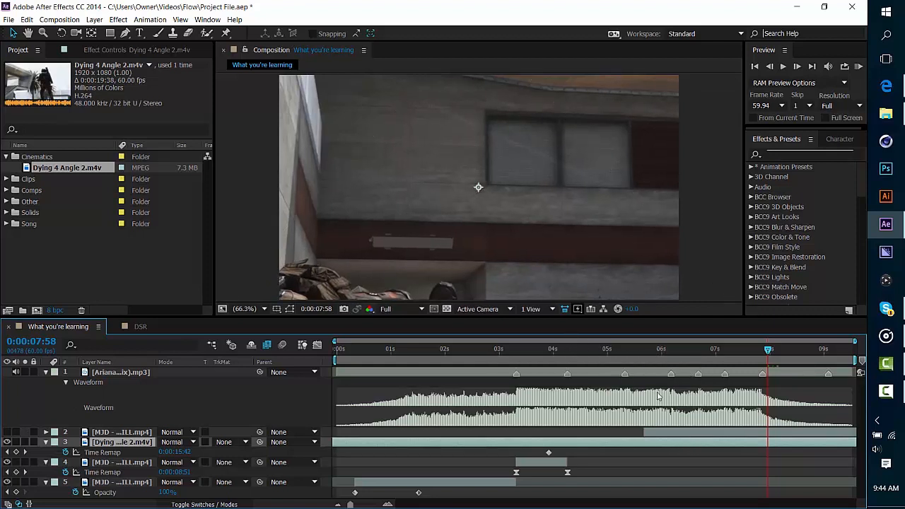
left_click_drag(549, 453, 564, 453)
left_click_drag(477, 442, 582, 442)
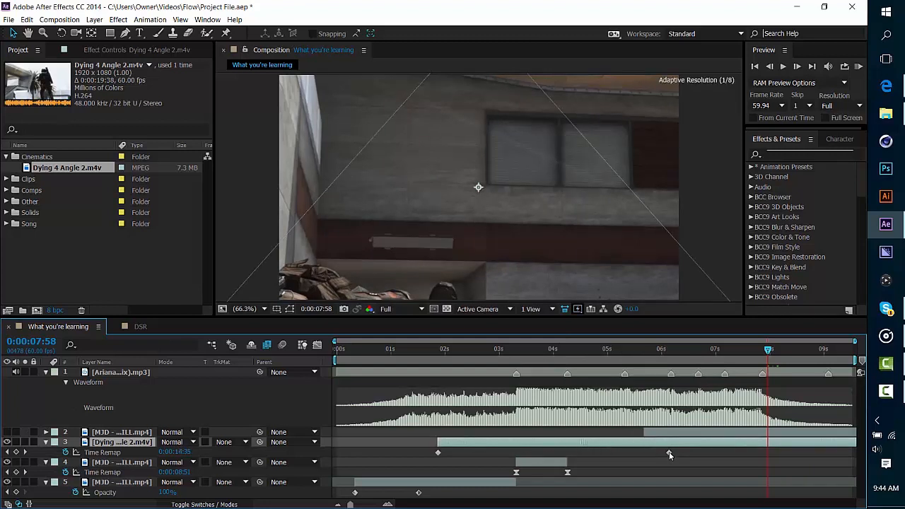
left_click_drag(669, 453, 633, 453)
left_click(569, 353)
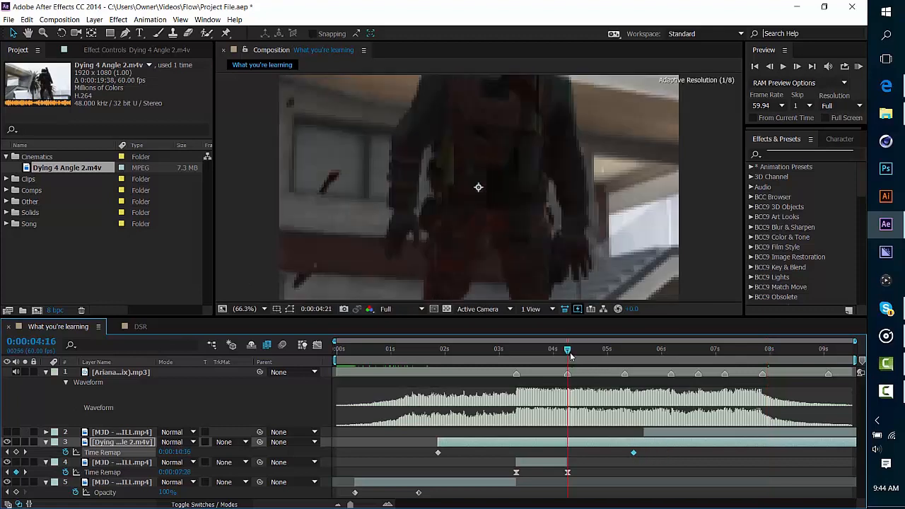
left_click(567, 353)
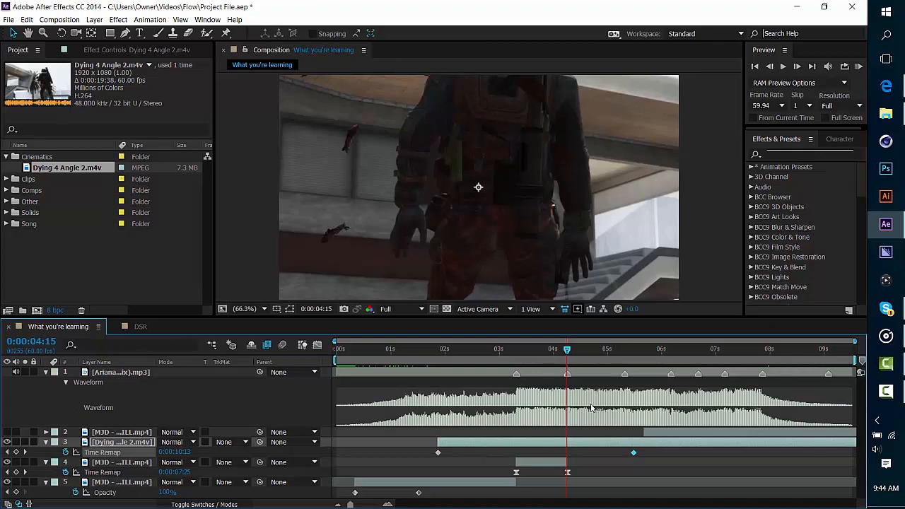
key("bracketleft")
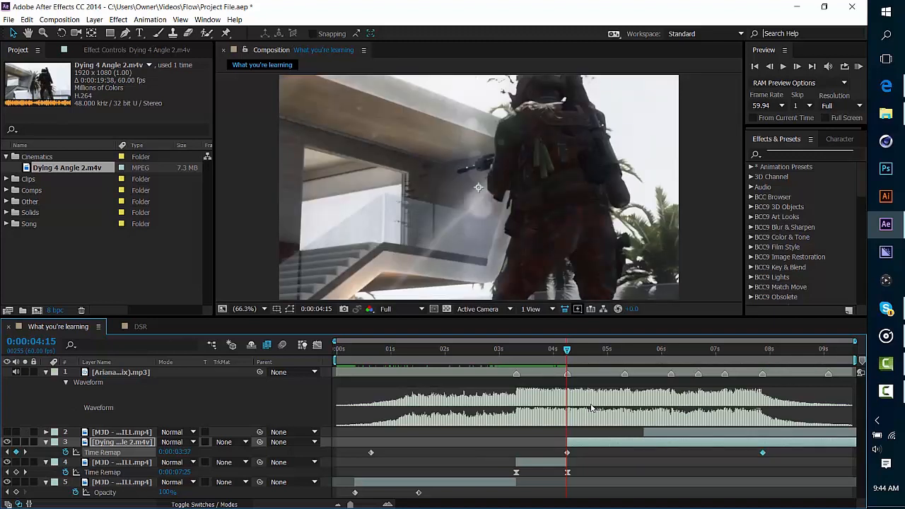
- Move the cinematic's last Time Remap keyframe to the beat marker at 0:00:05:19
left_click(567, 354)
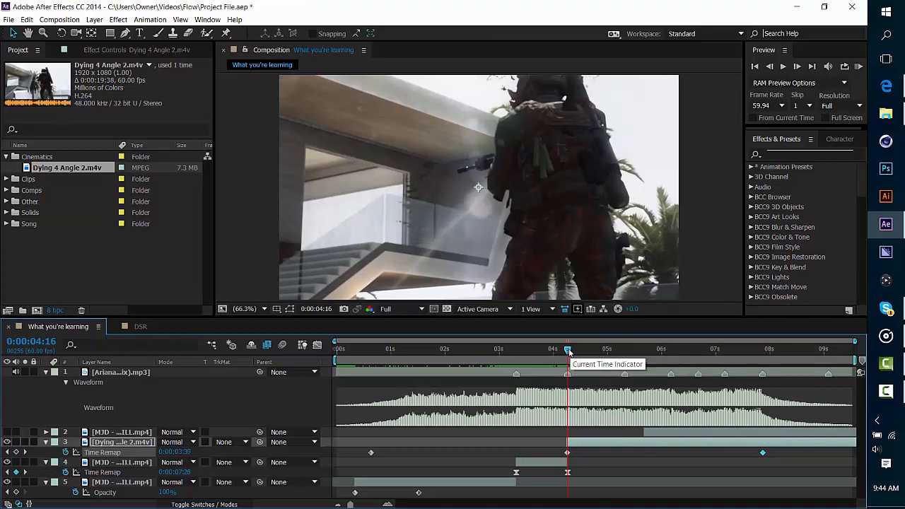
left_click_drag(568, 351, 631, 352)
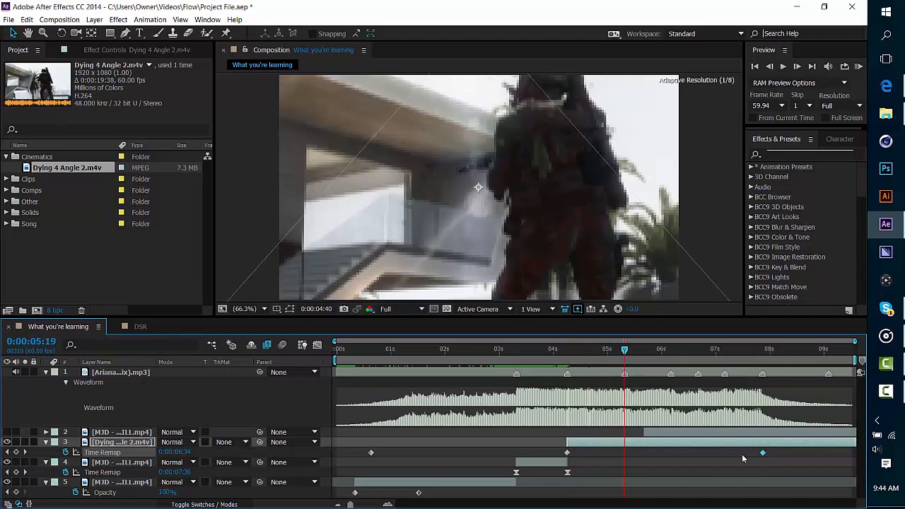
left_click_drag(762, 452, 624, 453)
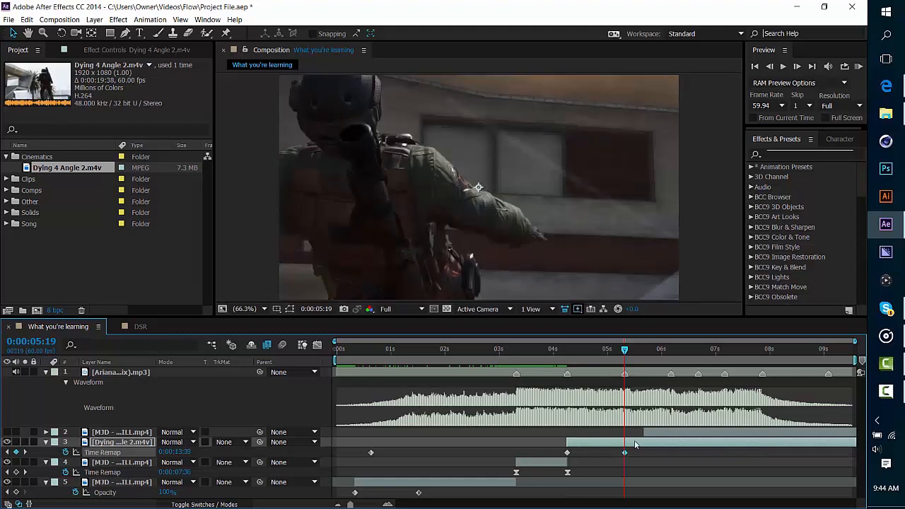
- Split the cinematic layer at 0:00:05:19 and delete the part after it
left_click(27, 19)
left_click(54, 164)
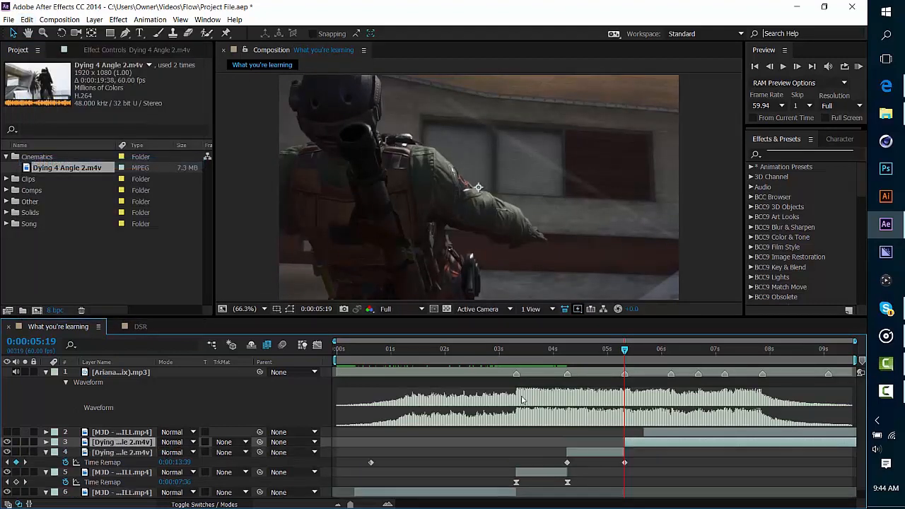
key("Delete")
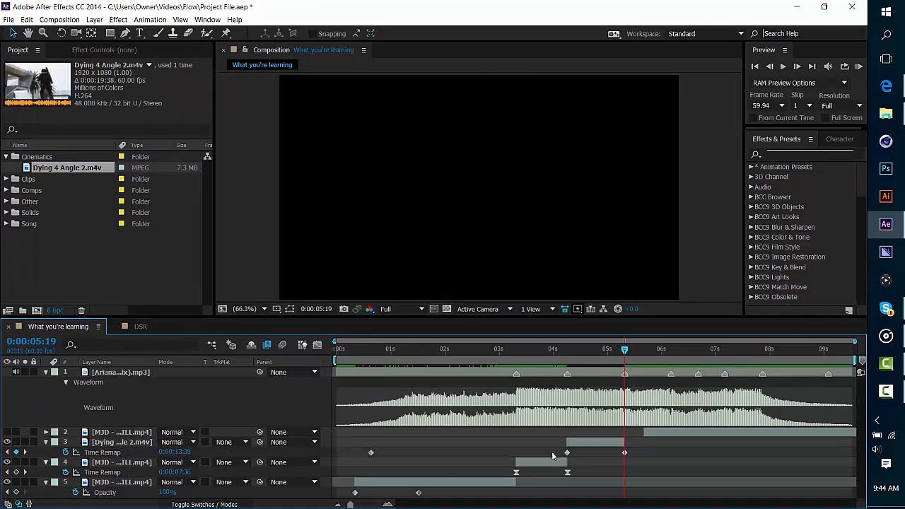
- Apply Easy Ease to the Time Remap keyframes at the start and end of the trimmed cinematic
left_click_drag(608, 449, 627, 452)
left_click(628, 452)
left_click_drag(558, 456, 636, 453)
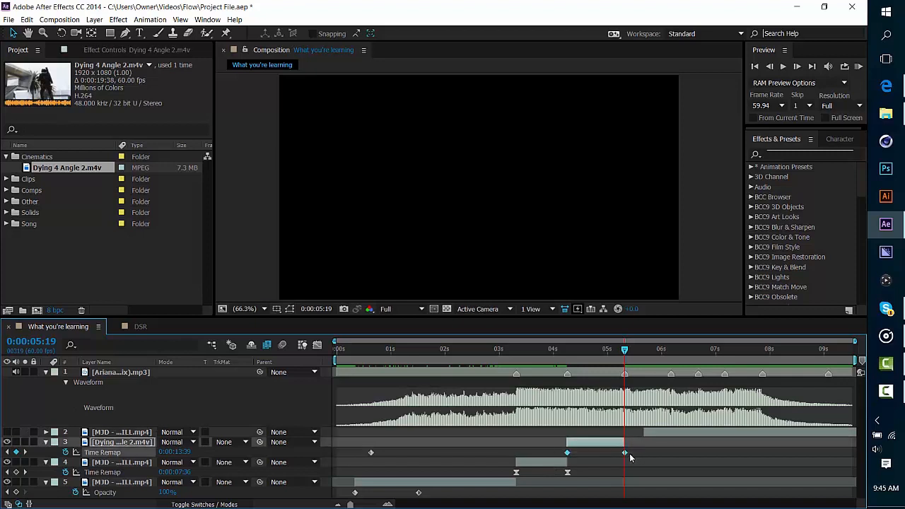
right_click(625, 453)
mouse_move(672, 445)
left_click(464, 376)
- In the Graph Editor, pull the first keyframe's handle steeply up and the second's down to about 0:00:05:10 for a fast-slow-fast ramp
left_click(317, 344)
left_click(536, 410)
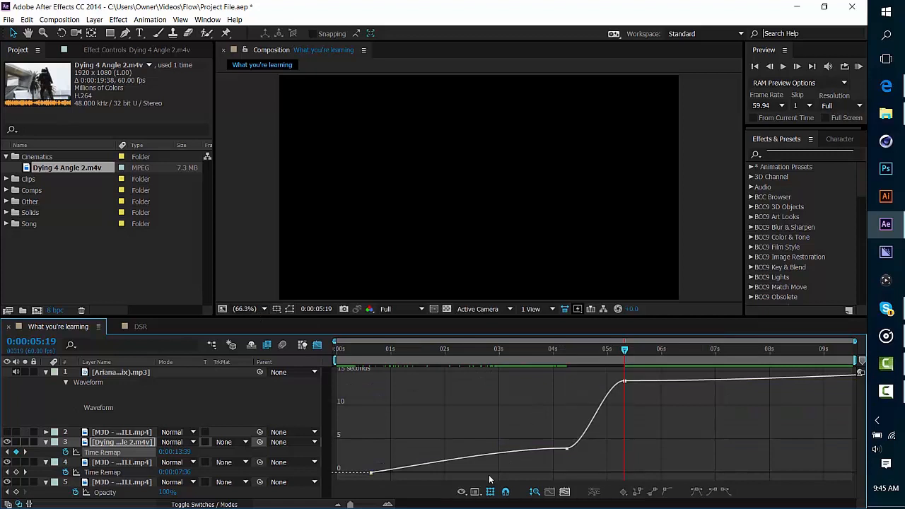
left_click(388, 504)
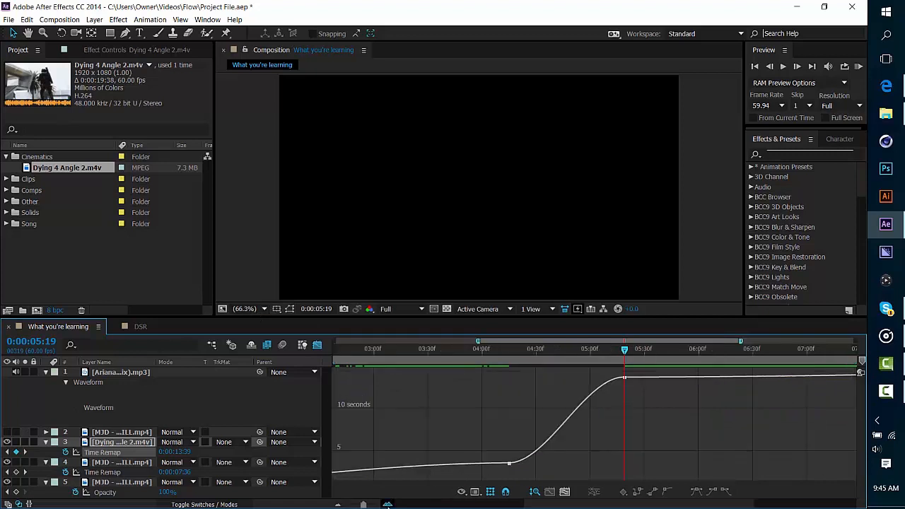
left_click(393, 472)
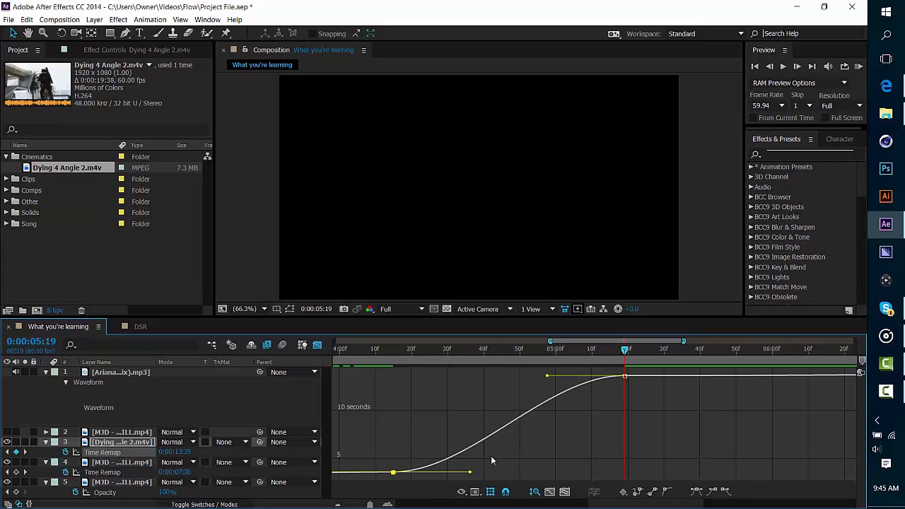
left_click_drag(469, 473, 343, 425)
left_click_drag(577, 378, 607, 464)
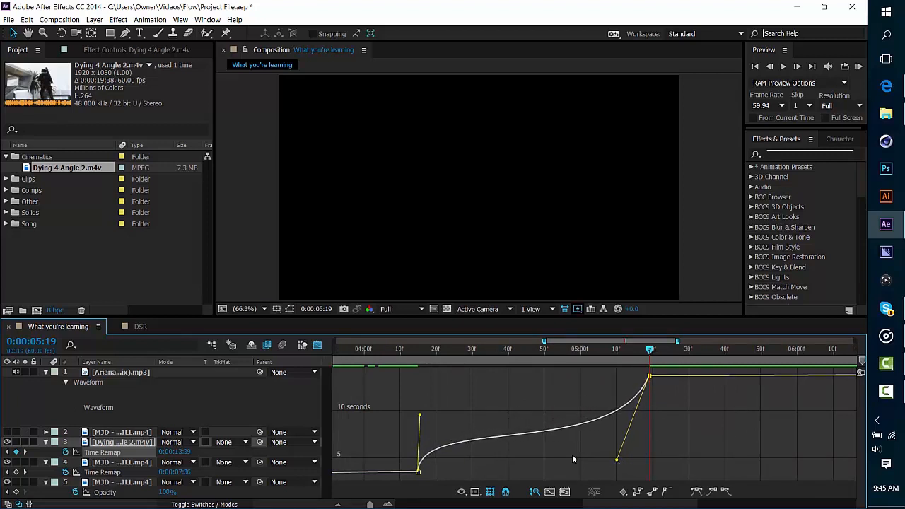
- Extend the first keyframe's handle to about 0:00:04:25, and check the ramp's motion in the layer timeline
left_click_drag(420, 418, 453, 389)
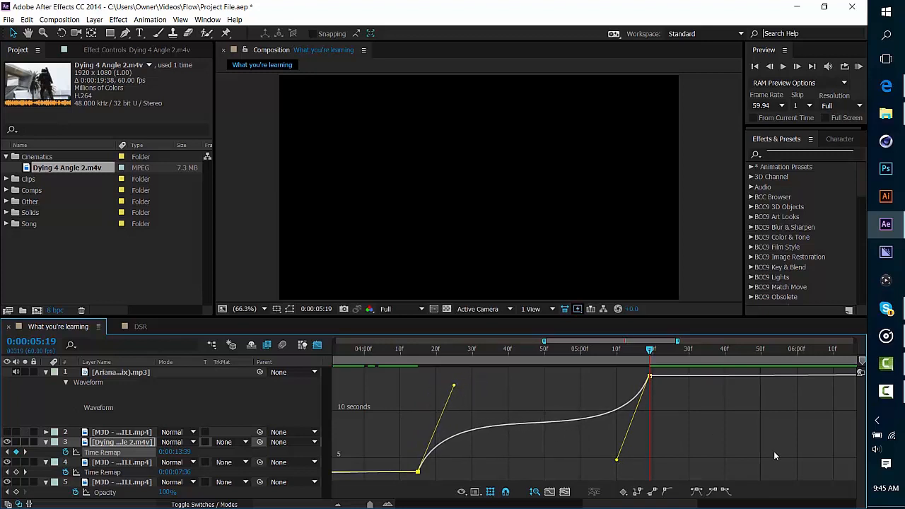
left_click(316, 344)
left_click(339, 504)
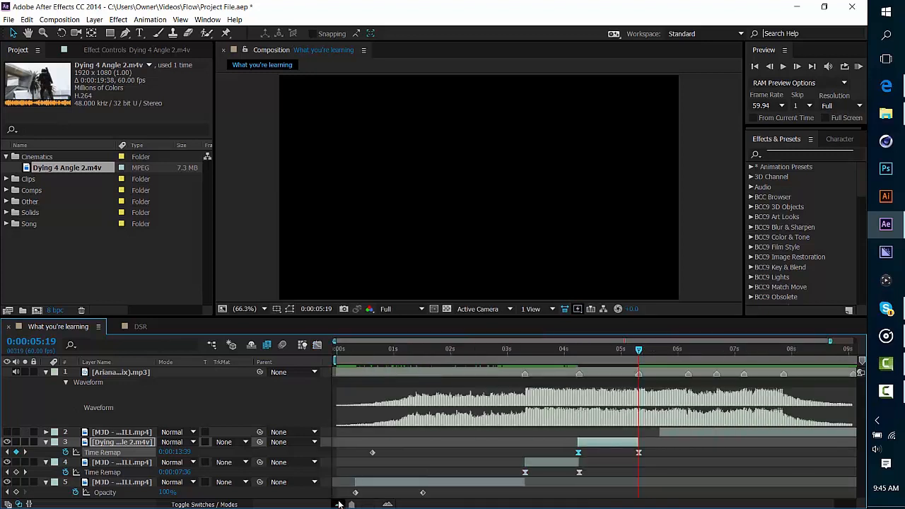
left_click_drag(509, 348, 594, 349)
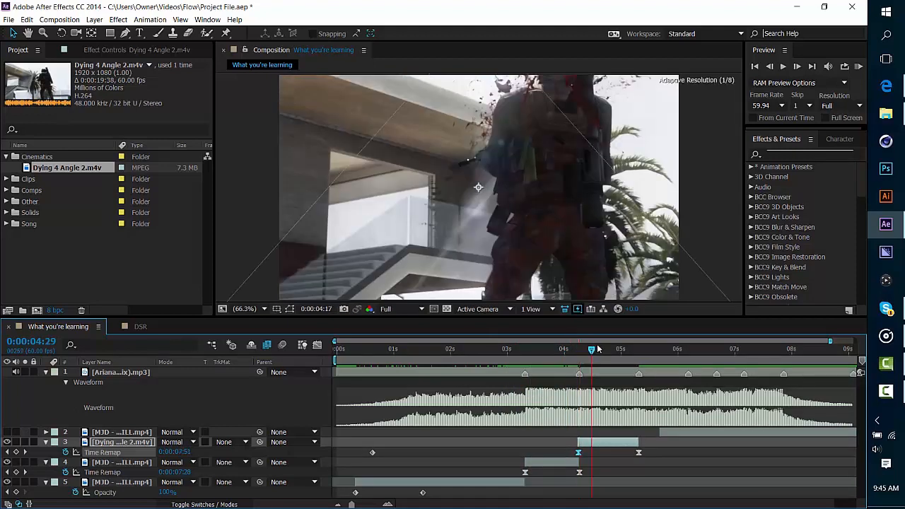
left_click_drag(592, 350, 578, 369)
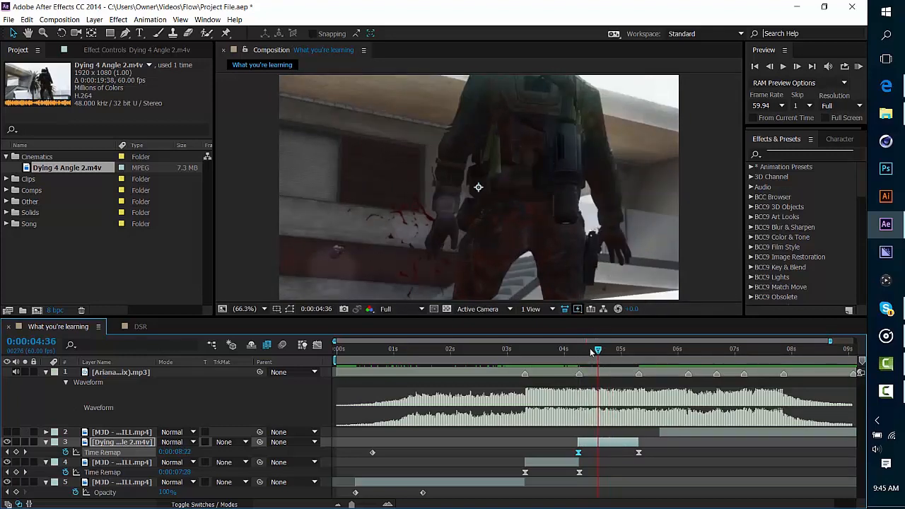
left_click(592, 360)
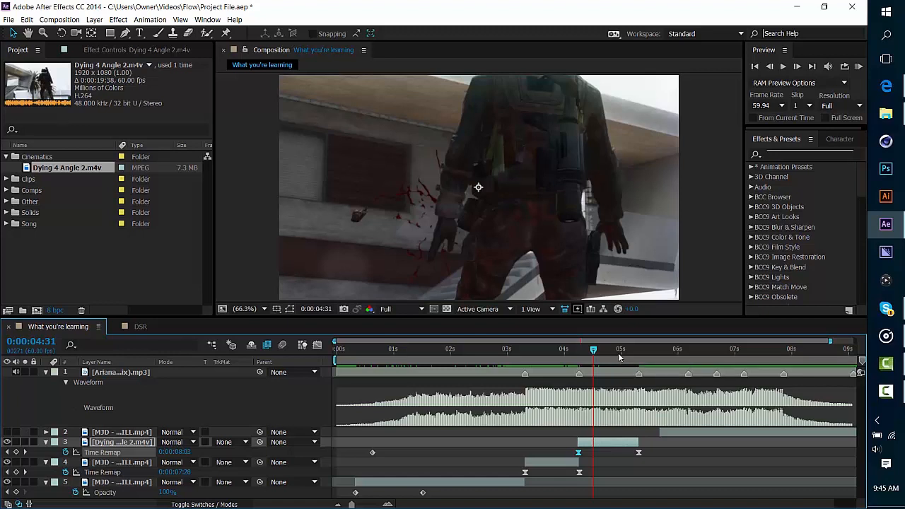
- Slide the layer 2 gameplay clip earlier, trim its start to 0:00:05:19 and enable time remapping with a keyframe there
left_click(639, 353)
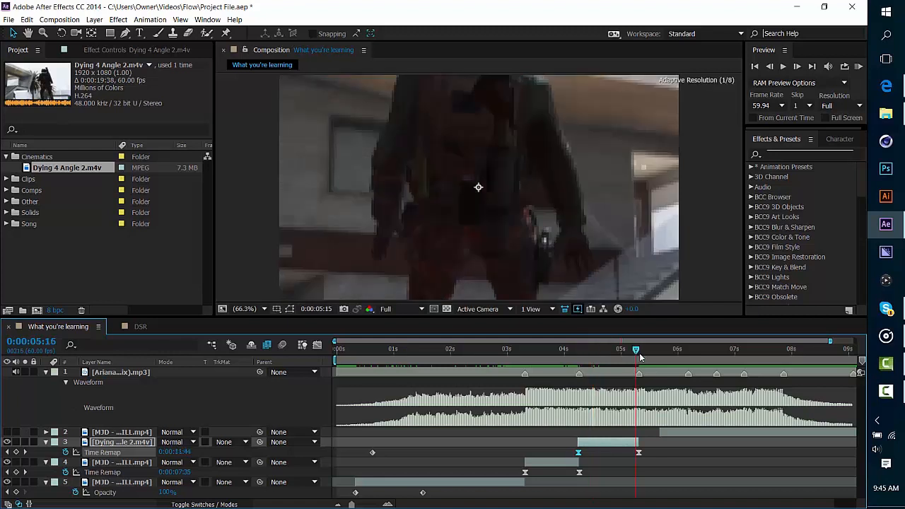
left_click_drag(696, 438, 675, 437)
left_click(666, 438)
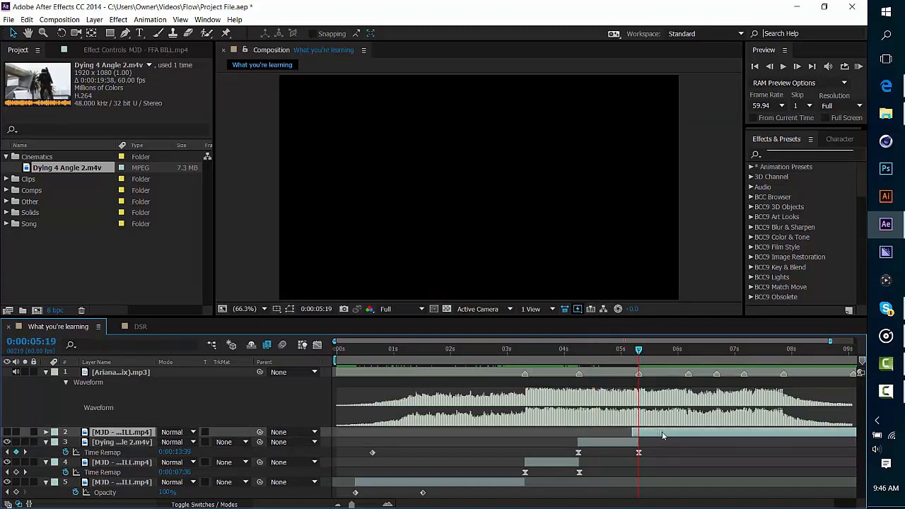
key("ctrl+alt+t")
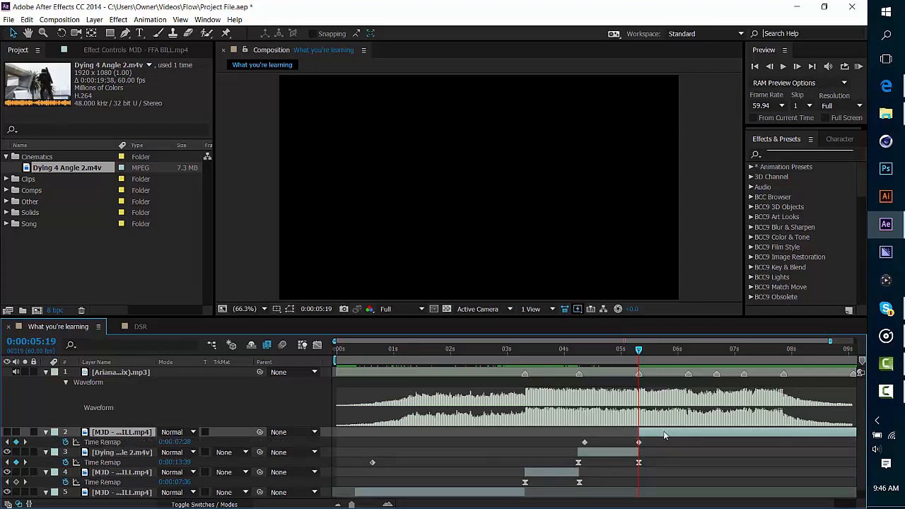
- Show the gameplay clip, slide it to the Final Killcam moment at 0:00:05:19 and add a Time Remap keyframe there
left_click(8, 432)
left_click_drag(718, 439, 556, 437)
left_click_drag(683, 437, 751, 451)
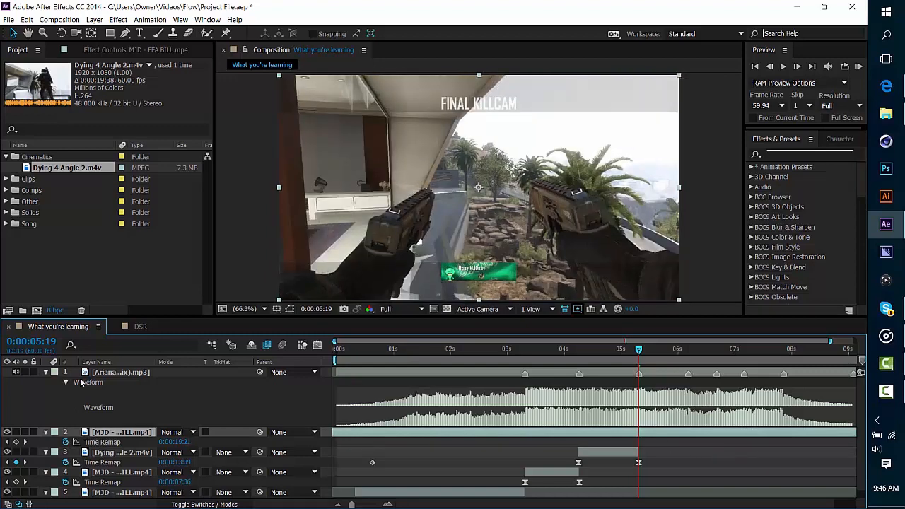
left_click(16, 441)
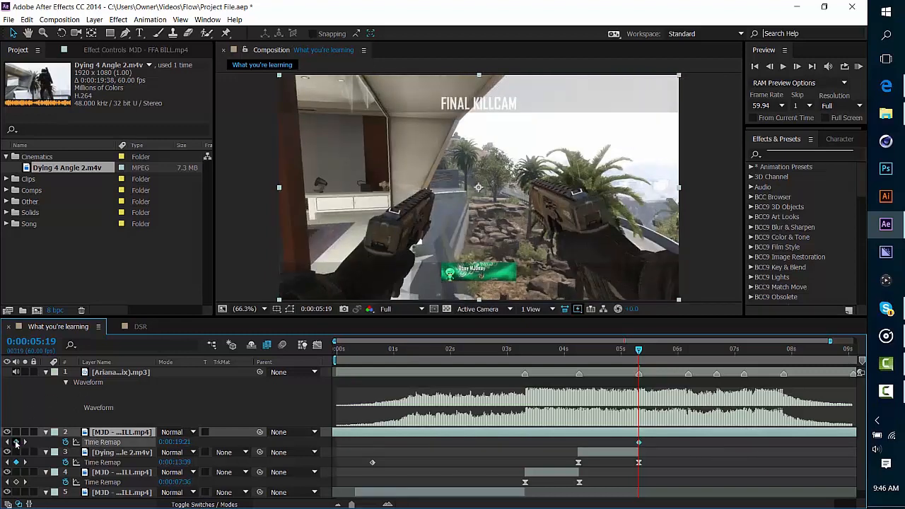
- Reposition layer 2's Time Remap keyframe to just after the 0:00:05:19 marker so an earlier moment of the clip plays there
mouse_move(638, 349)
left_mouse_down()
mouse_move(703, 355)
mouse_move(640, 363)
left_mouse_up()
key("ctrl+z")
key("ctrl+z")
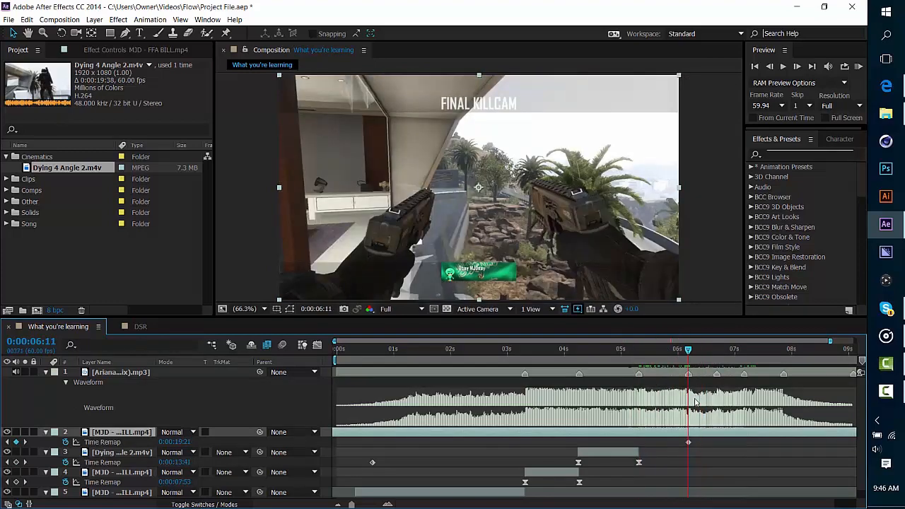
key("j")
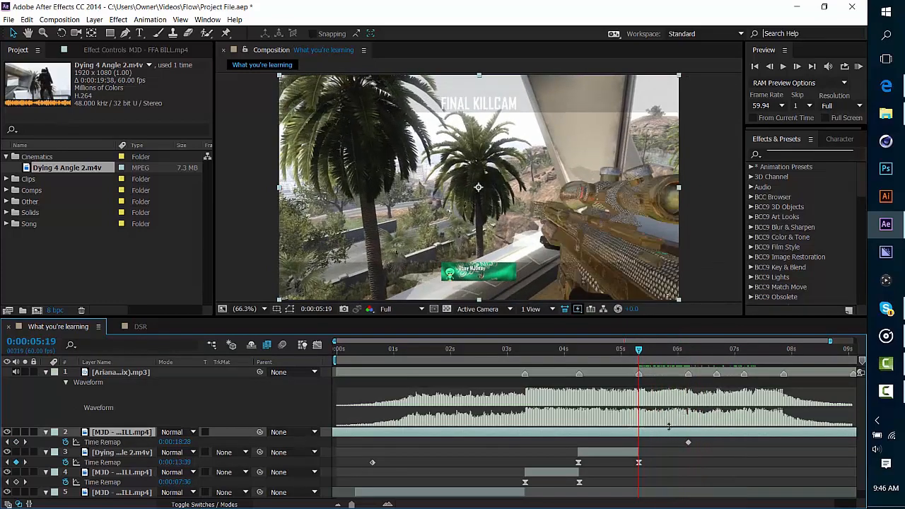
left_click_drag(686, 442, 636, 440)
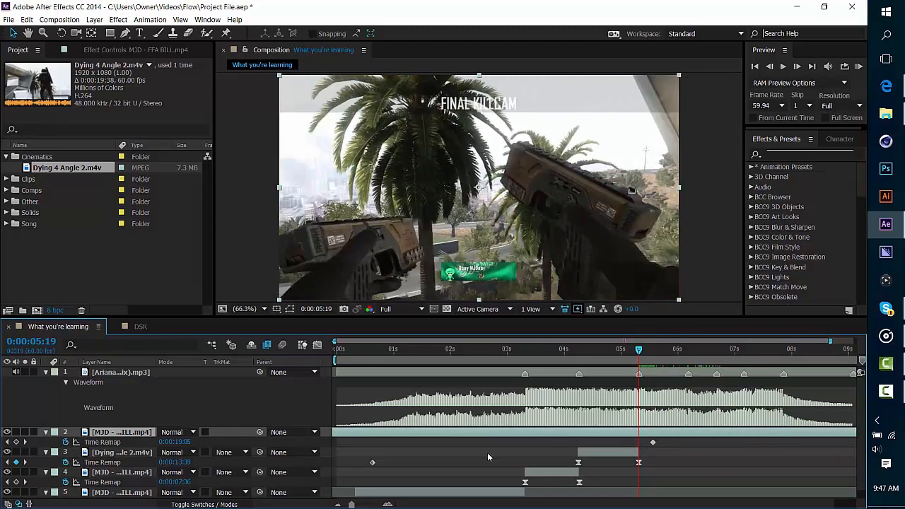
- Add a Time Remap keyframe to layer 2 at 0:00:05:19 and delete the keyframe just after it
left_click(16, 442)
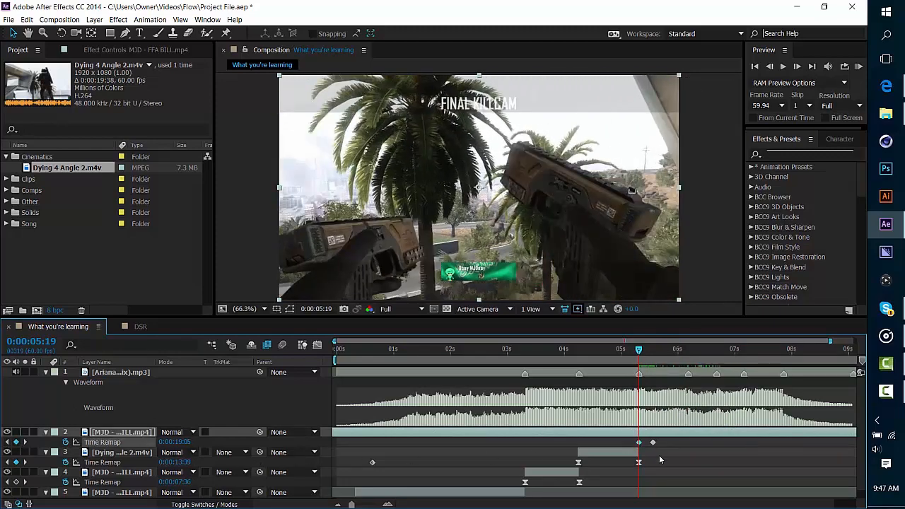
left_click(652, 442)
key("Delete")
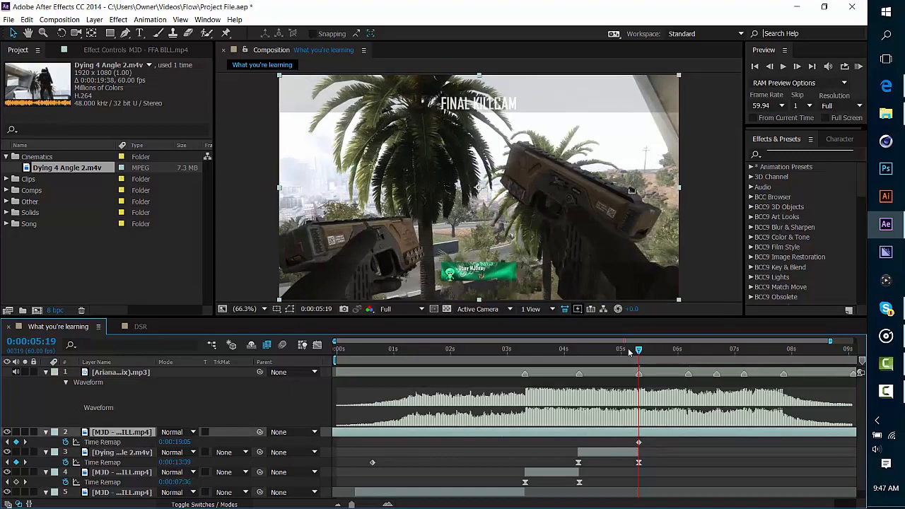
- Add a Time Remap keyframe on layer 2 at 0:00:06:55 and move it to the beat marker at 0:00:06:11
left_click_drag(630, 352, 731, 362)
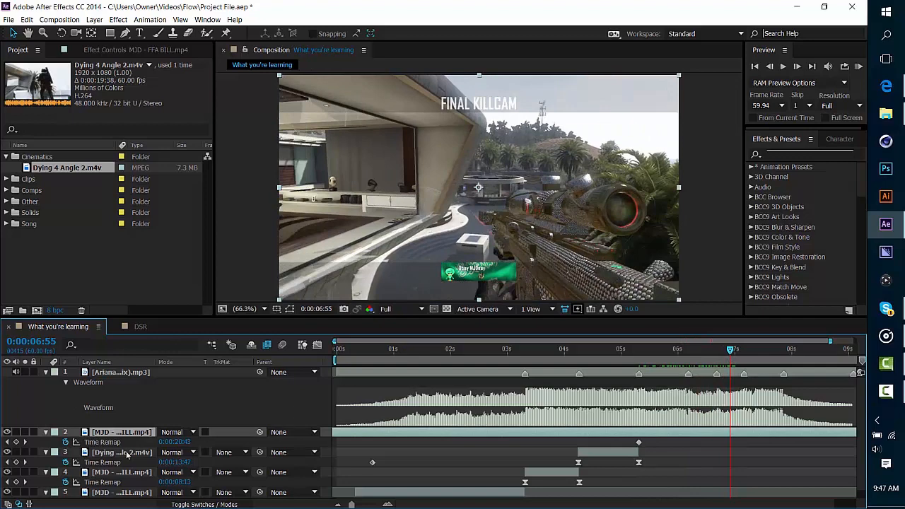
left_click(15, 442)
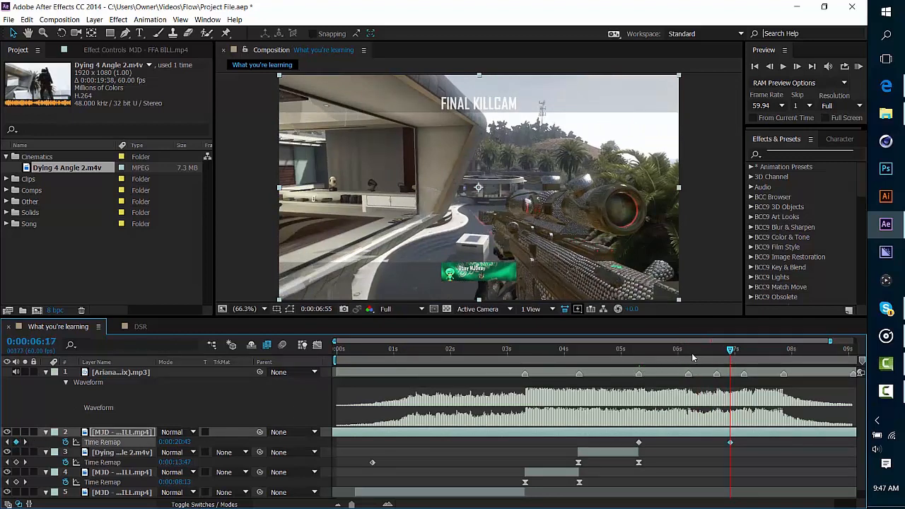
left_click(691, 354)
left_click_drag(730, 443, 690, 445)
- Add a Time Remap keyframe on layer 2 at 0:00:07:11 and move it to the beat marker at 0:00:06:41
left_click_drag(688, 350, 745, 349)
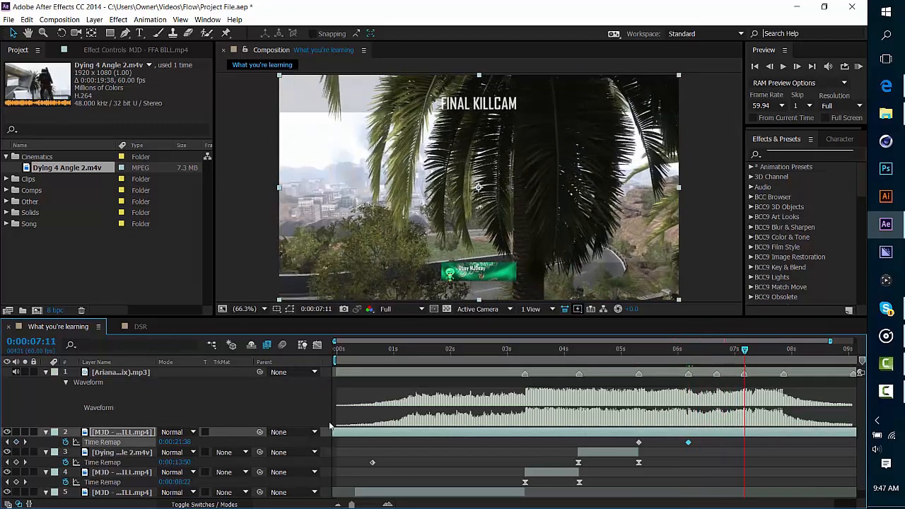
left_click(16, 442)
left_click_drag(736, 350, 723, 357)
left_click_drag(739, 444, 717, 447)
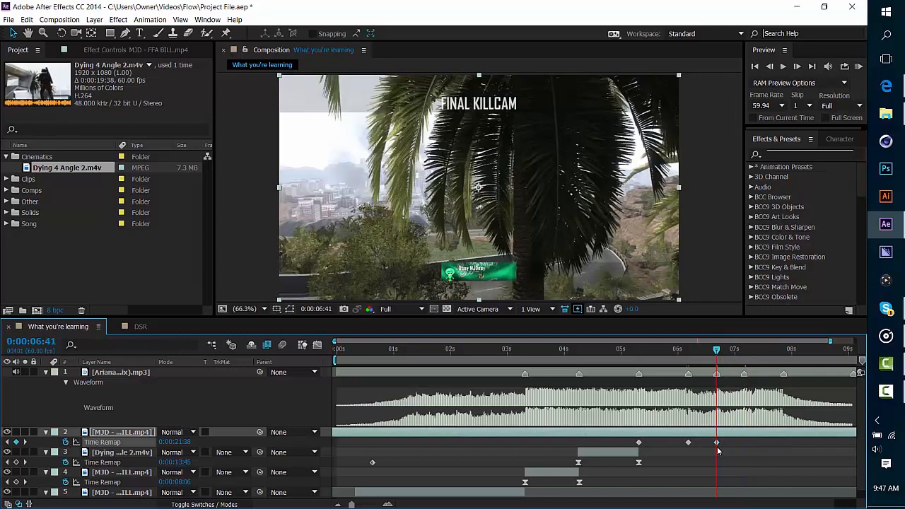
- Add a Time Remap keyframe at the gunshot at 0:00:07:22 and move it to the beat marker at 0:00:07:10
left_click_drag(716, 350, 755, 349)
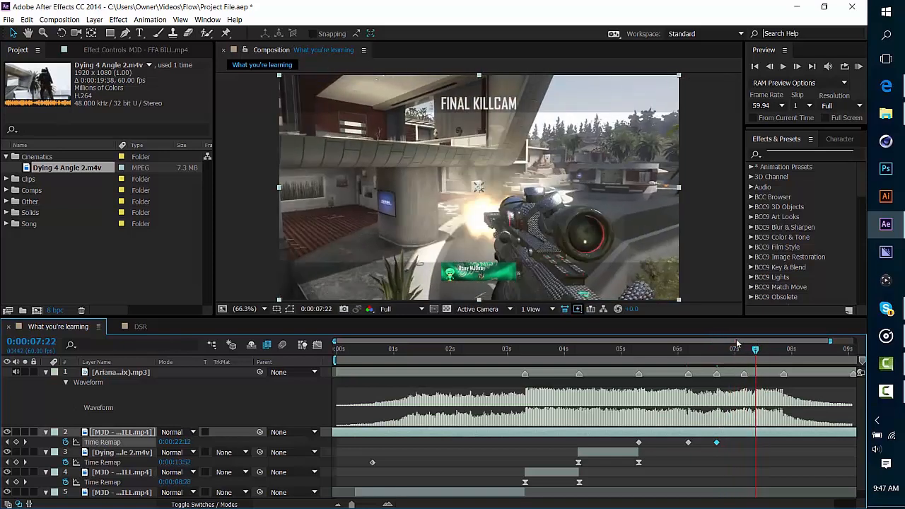
left_click(16, 443)
left_click_drag(756, 349, 743, 349)
left_click_drag(754, 444, 744, 444)
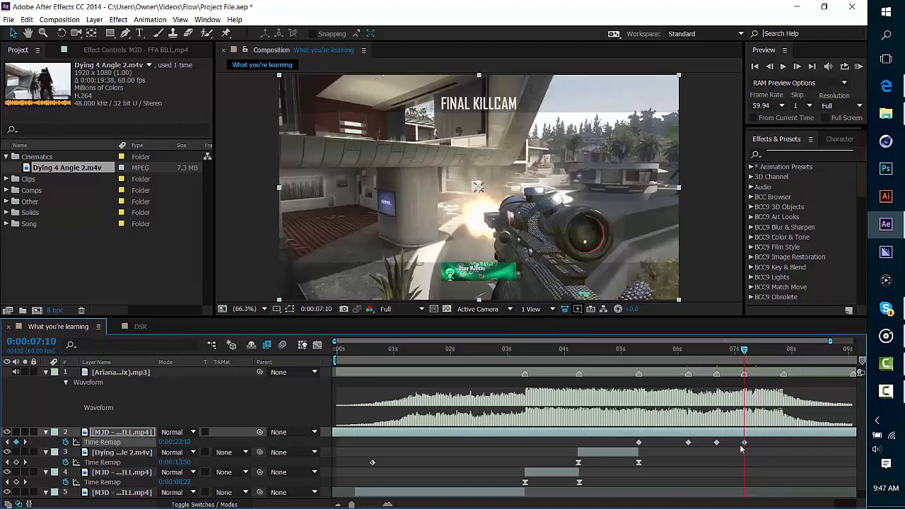
- Add a Time Remap keyframe on layer 2 at 0:00:08:57 and move it to the beat marker at 0:00:07:52
left_click(337, 504)
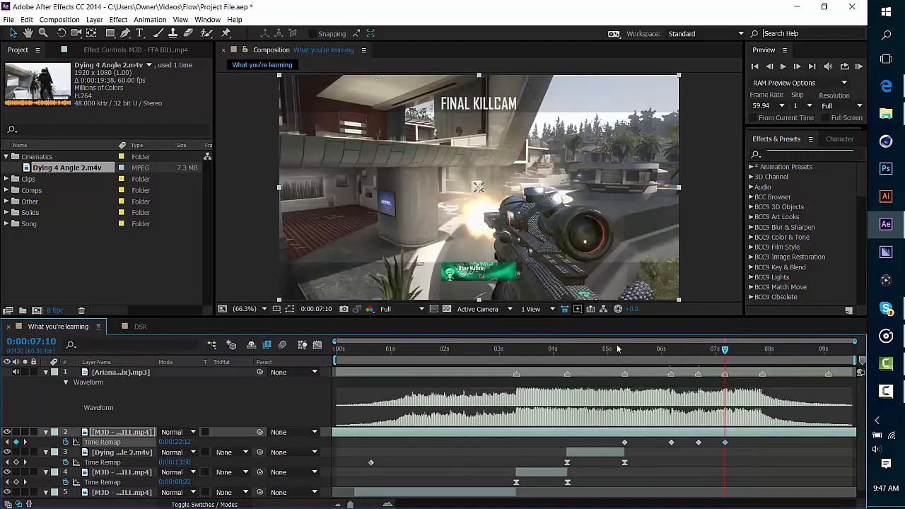
left_click_drag(721, 352, 813, 345)
left_click(16, 441)
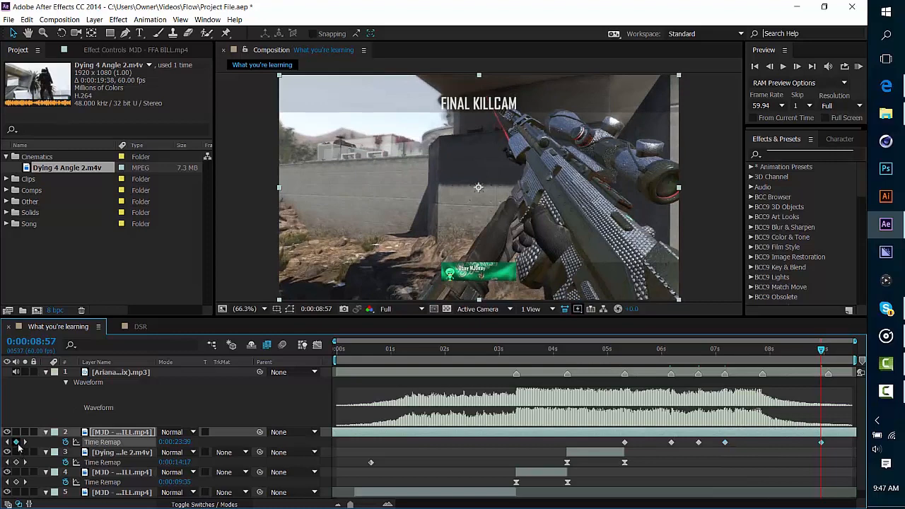
key("j")
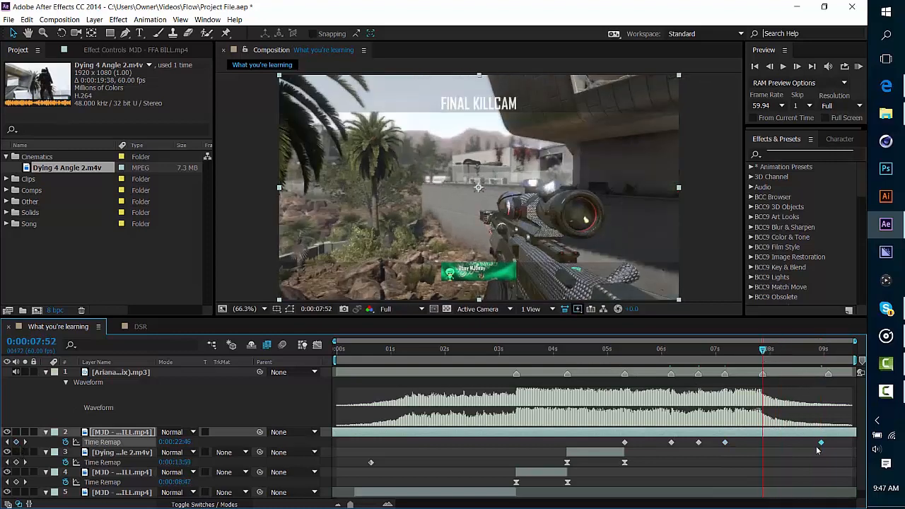
left_click_drag(821, 442, 762, 447)
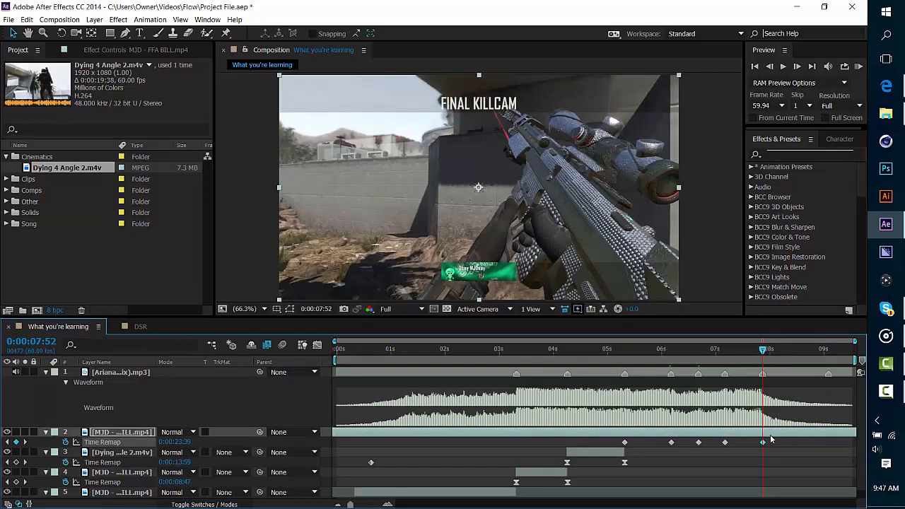
- Split the layer 2 gameplay clip at 0:00:07:52 and delete the part after the split
left_click(26, 19)
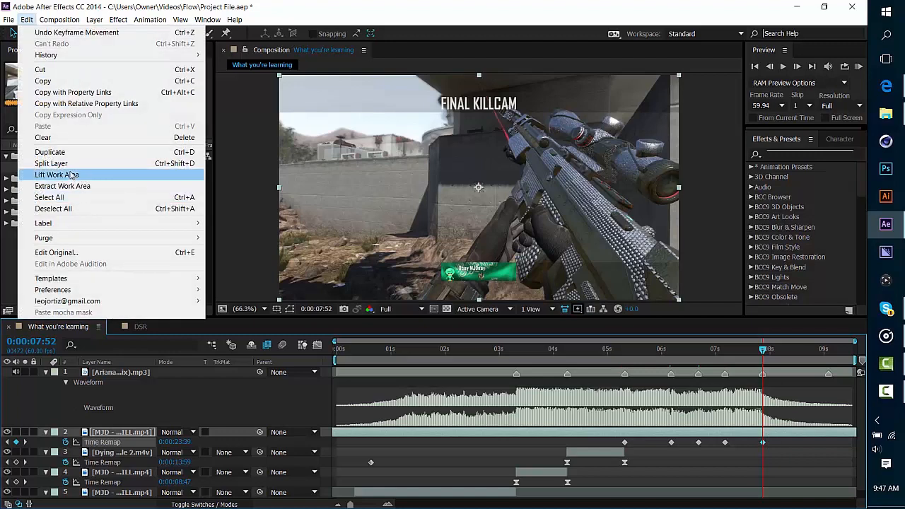
left_click(56, 164)
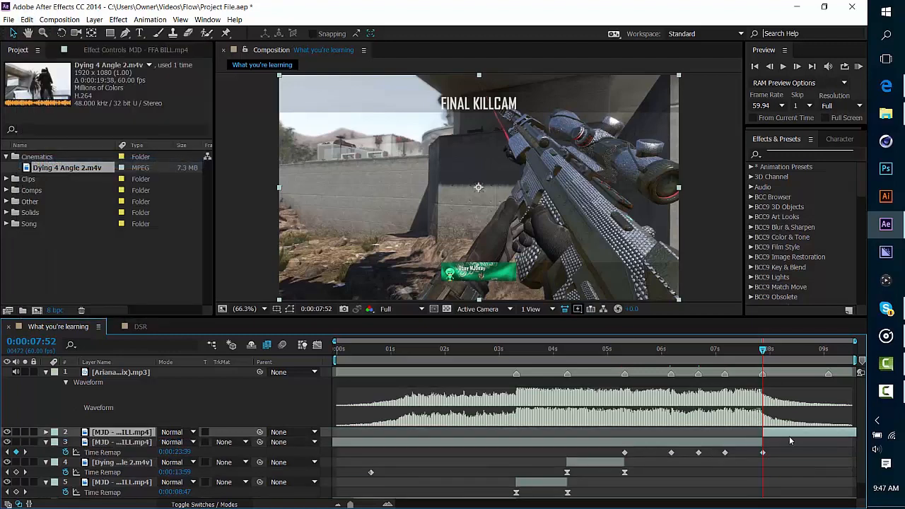
key("Delete")
left_click(886, 391)
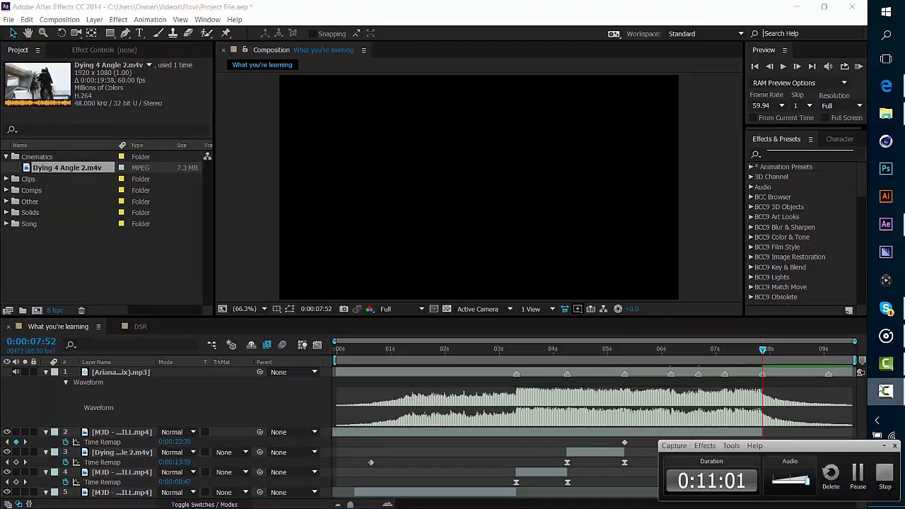
left_click(894, 446)
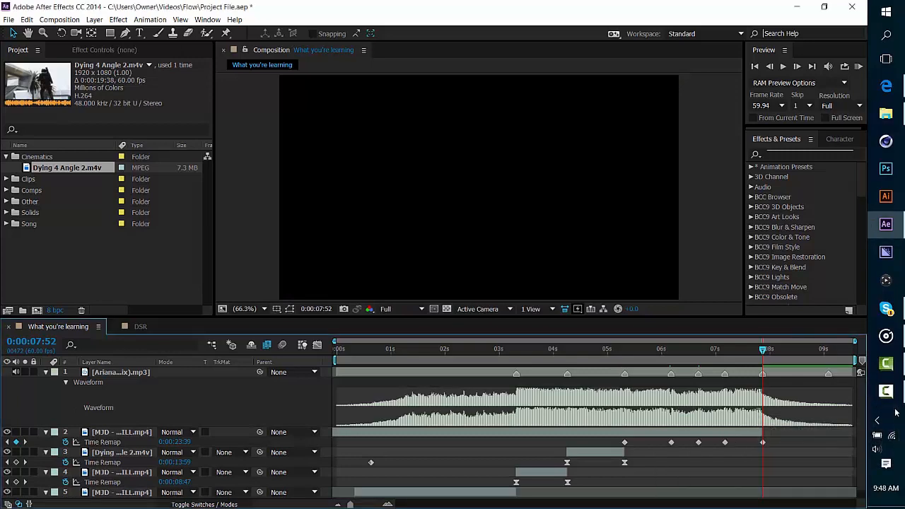
- Split the layer 2 gameplay clip at 0:00:05:19 and delete the part before the split
left_click(624, 352)
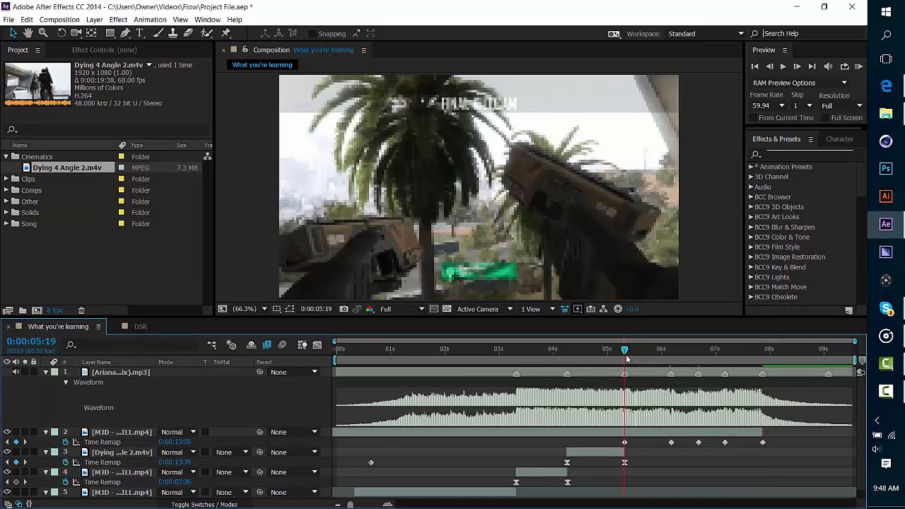
left_click(396, 296)
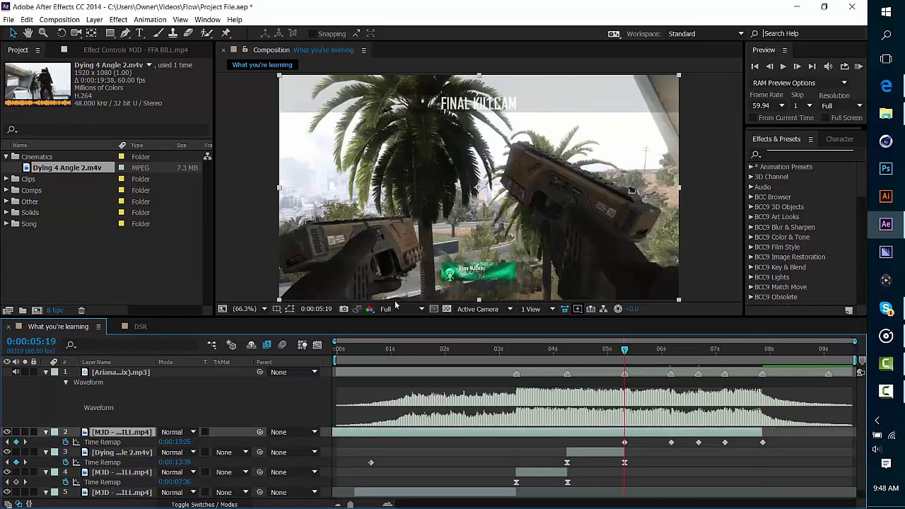
left_click(29, 19)
left_click(72, 165)
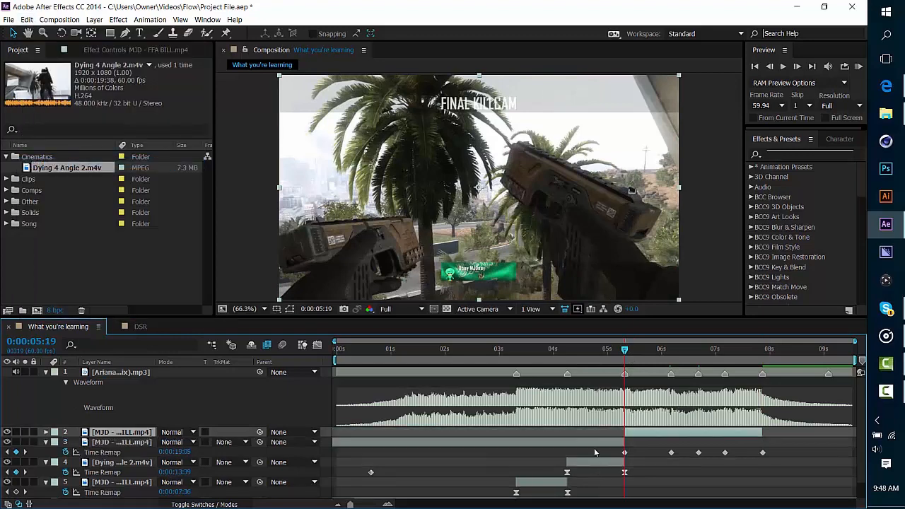
left_click(592, 443)
key("Delete")
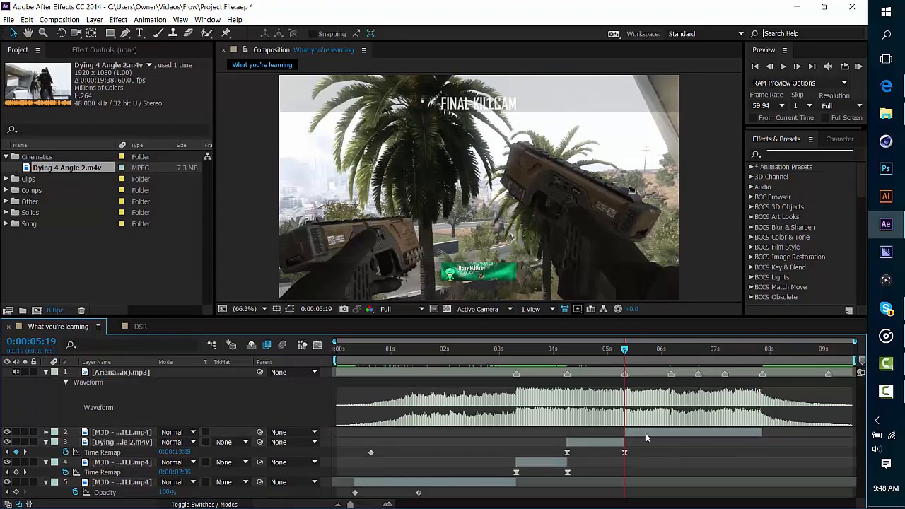
- Reveal the remaining gameplay clip's keyframes and apply Easy Ease to all five Time Remap keyframes
left_click(651, 431)
key("u")
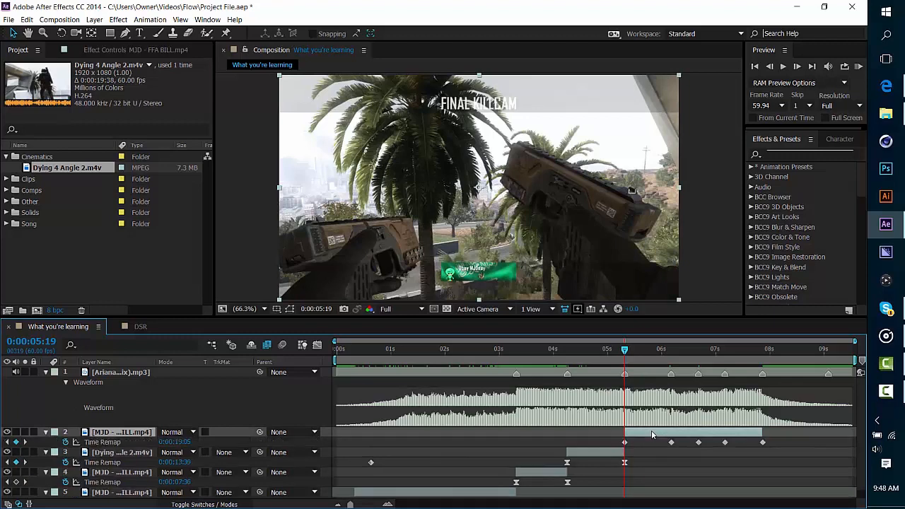
left_click_drag(612, 437, 770, 450)
right_click(762, 443)
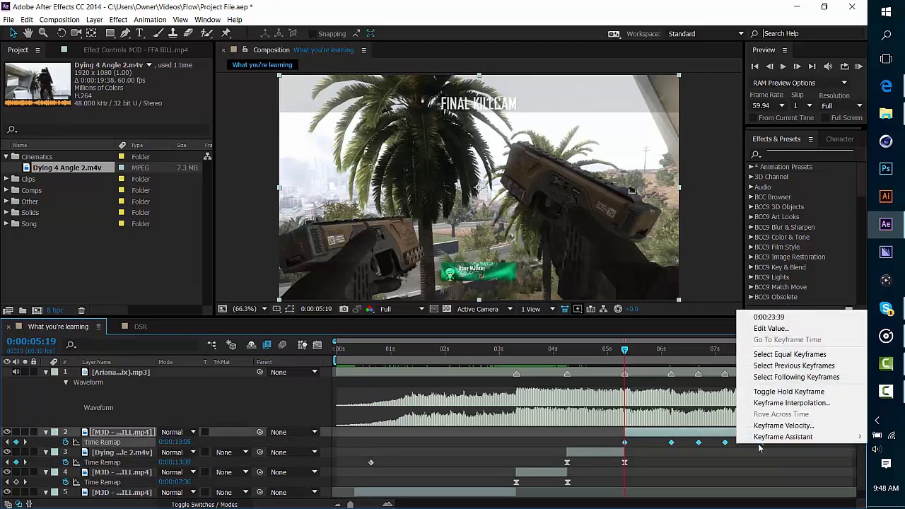
left_click(640, 444)
left_click_drag(613, 437, 762, 445)
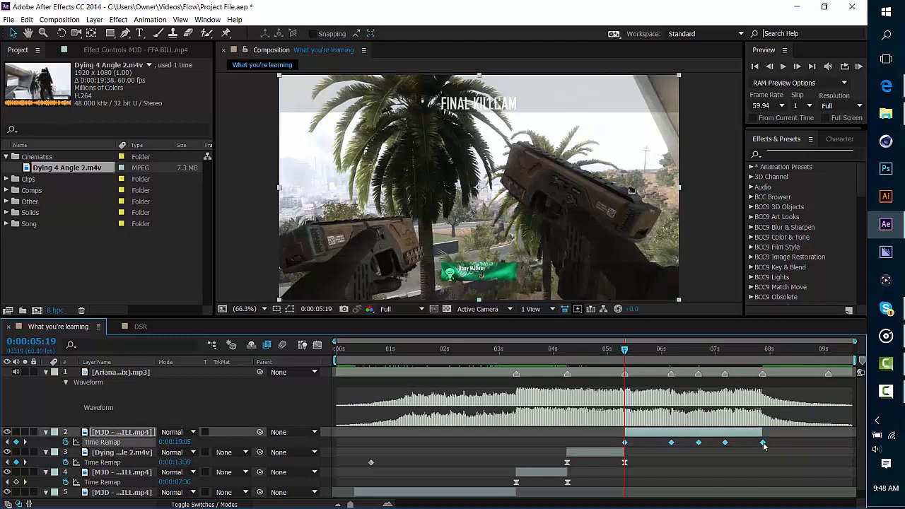
right_click(767, 444)
mouse_move(771, 436)
left_click(598, 380)
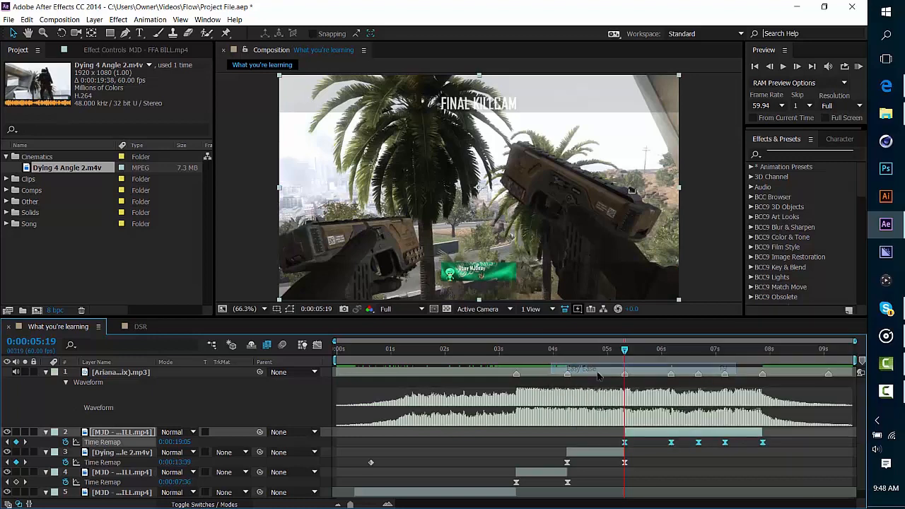
- In the Graph Editor, pull the 0:00:05:19 keyframe's outgoing handle up and the 0:00:06:11 keyframe's incoming handle down for a fast-slow-fast ramp
left_click(317, 344)
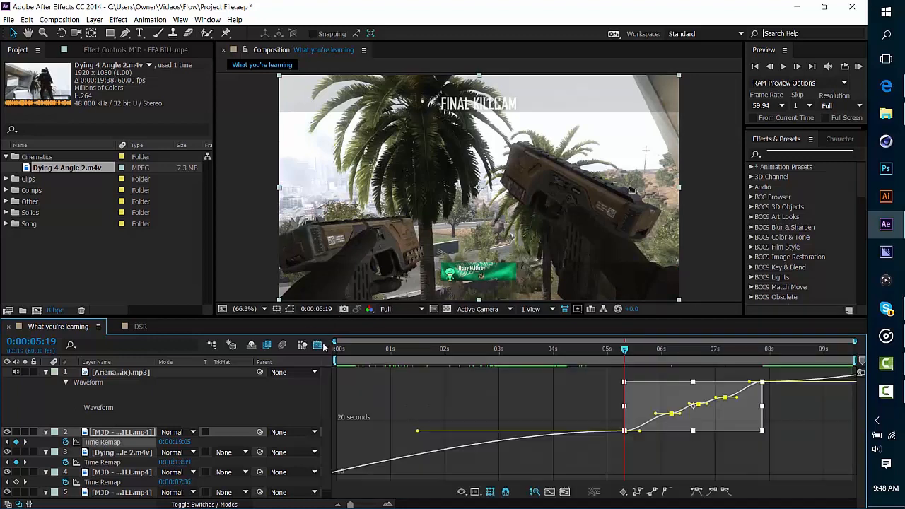
left_click(596, 407)
left_click(389, 505)
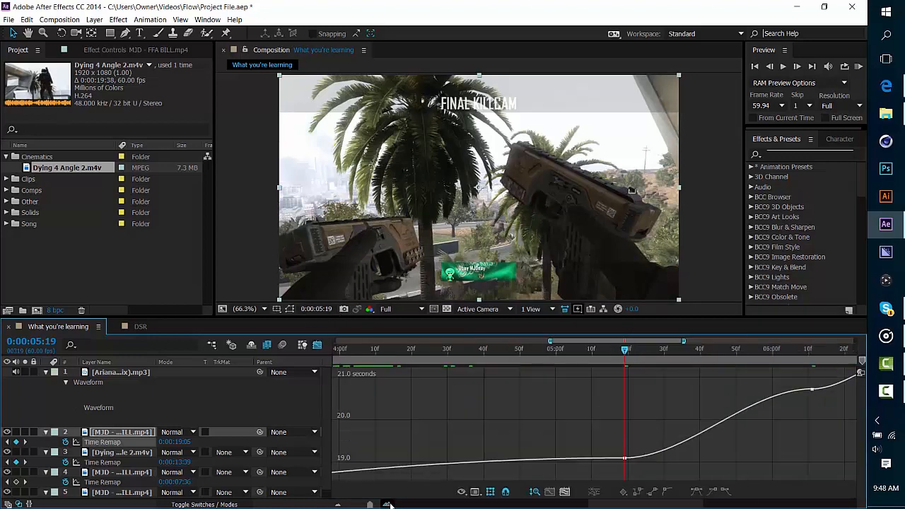
left_click_drag(621, 505, 652, 507)
left_click(485, 469)
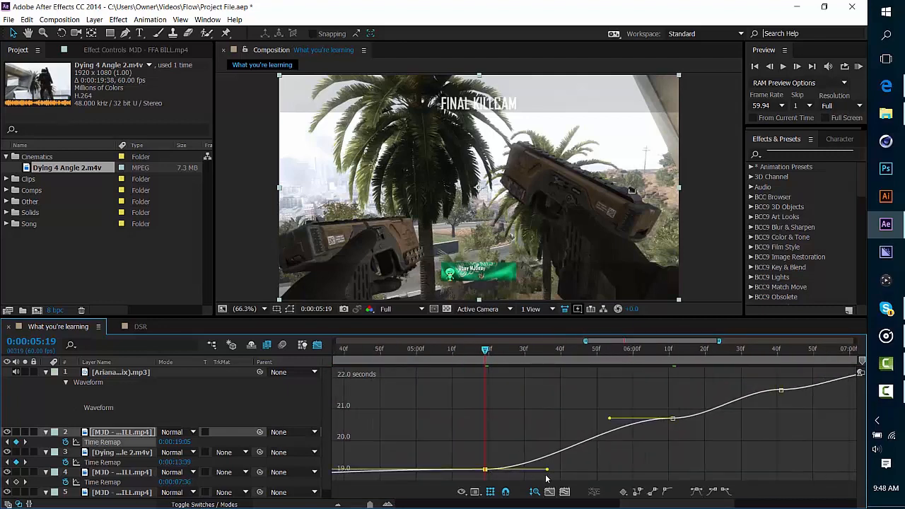
left_click_drag(547, 470, 518, 431)
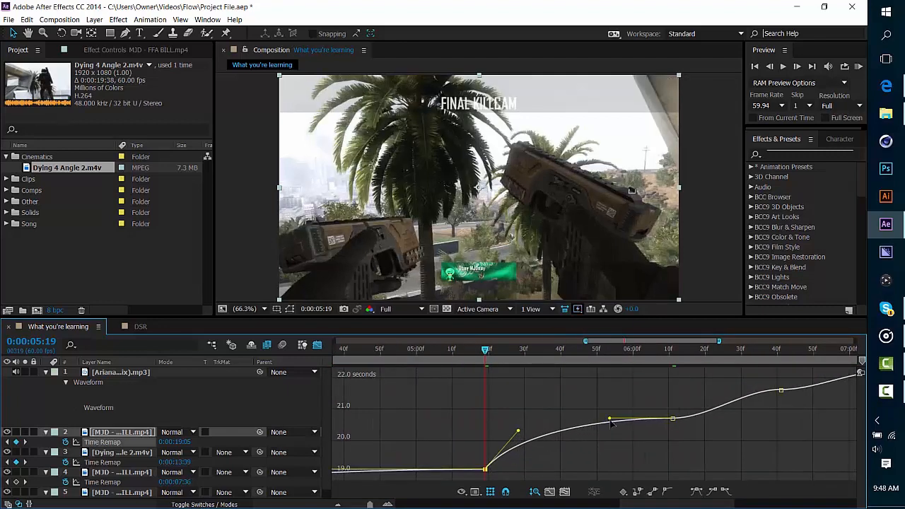
left_click_drag(618, 439, 621, 454)
left_click_drag(518, 431, 529, 439)
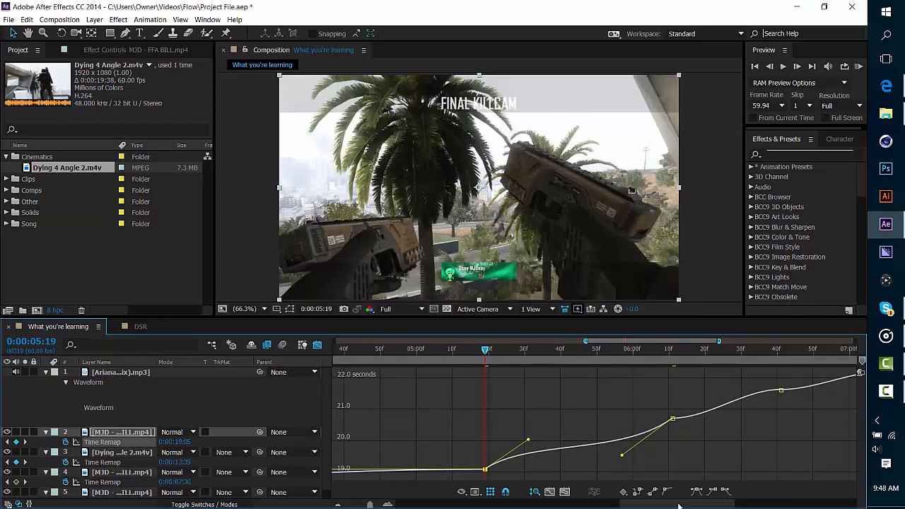
- Shape a fast-slow-fast ramp between 0:00:06:11 and 0:00:06:41 by raising the outgoing handle and lowering the incoming one
left_click_drag(683, 504, 721, 505)
left_click(573, 349)
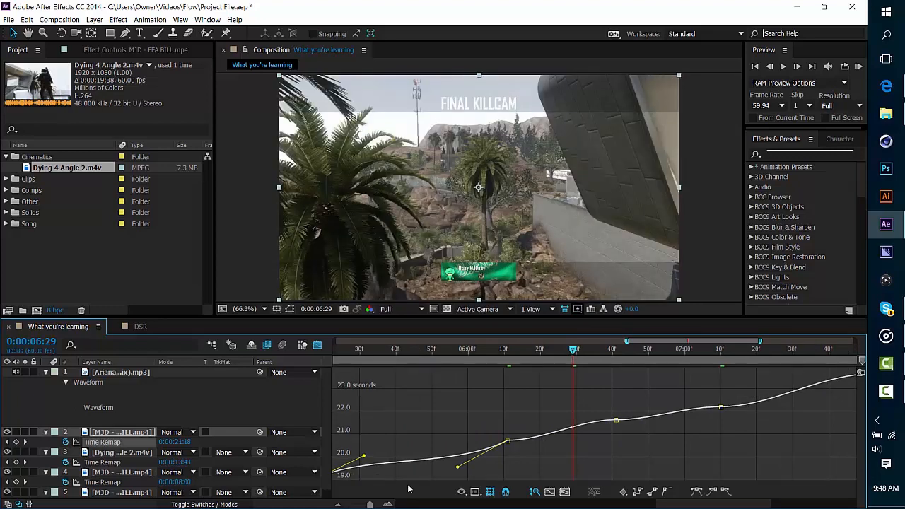
left_click_drag(389, 504, 392, 504)
left_click_drag(442, 429, 472, 410)
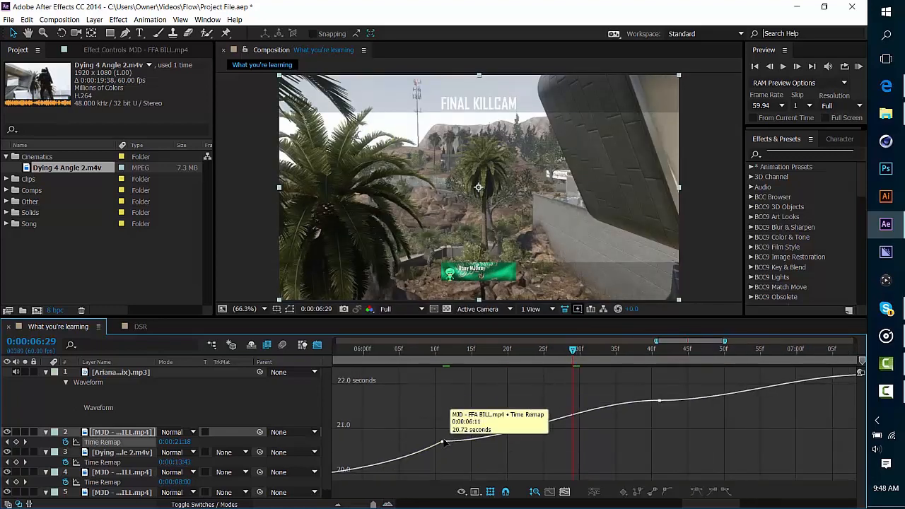
left_click(442, 430)
left_click_drag(515, 430, 485, 408)
left_click_drag(587, 396, 617, 422)
- Raise the 0:00:06:41 keyframe's outgoing handle and lower the 0:00:07:10 keyframe's incoming handle for another fast-slow-fast ramp
left_click_drag(707, 504, 728, 502)
left_click_drag(504, 447, 477, 432)
left_click_drag(574, 424, 597, 444)
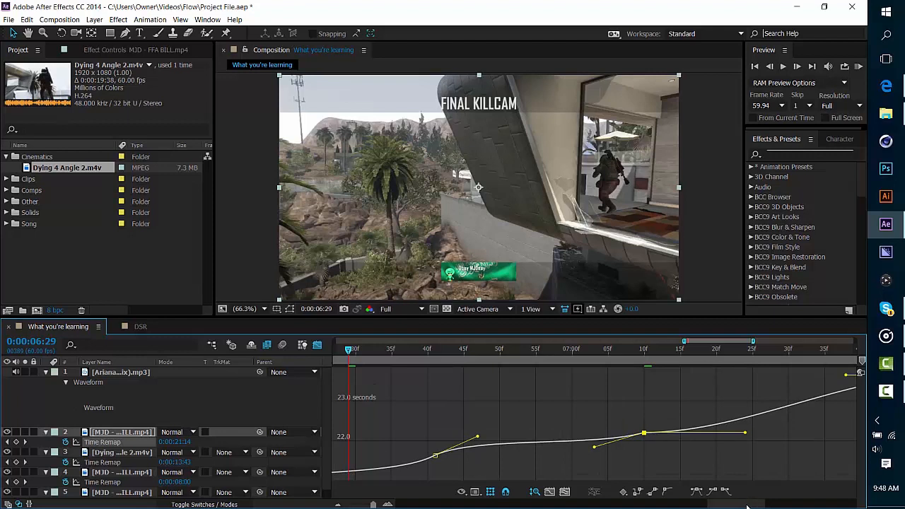
- Raise the 0:00:07:10 keyframe's outgoing handle and lower the final keyframe's incoming handle for a fast-slow-fast ramp, then leave the Graph Editor
left_click_drag(744, 505, 762, 505)
left_click_drag(534, 456, 459, 402)
left_click_drag(635, 377, 678, 447)
left_click_drag(460, 406, 497, 400)
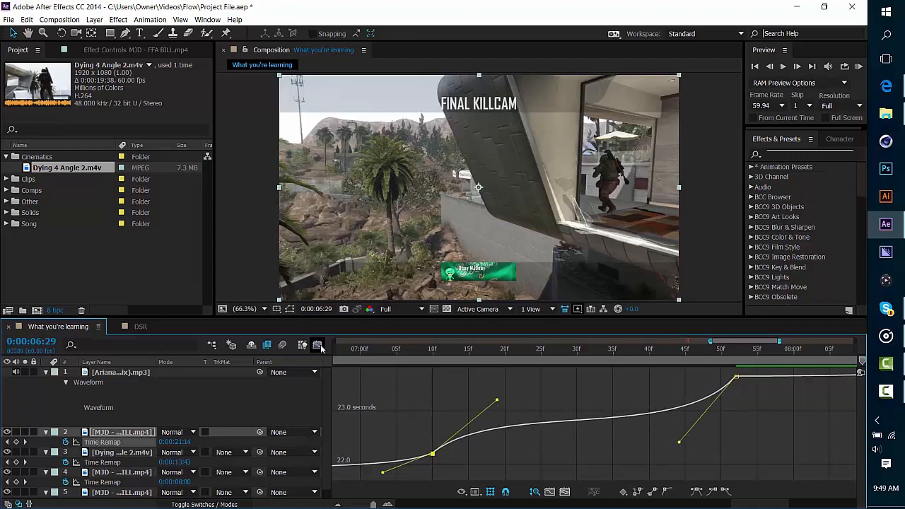
left_click(317, 344)
- Scrub through the final gameplay clip from just before its start to its end to review the speed ramps against the beat markers
left_click(337, 504)
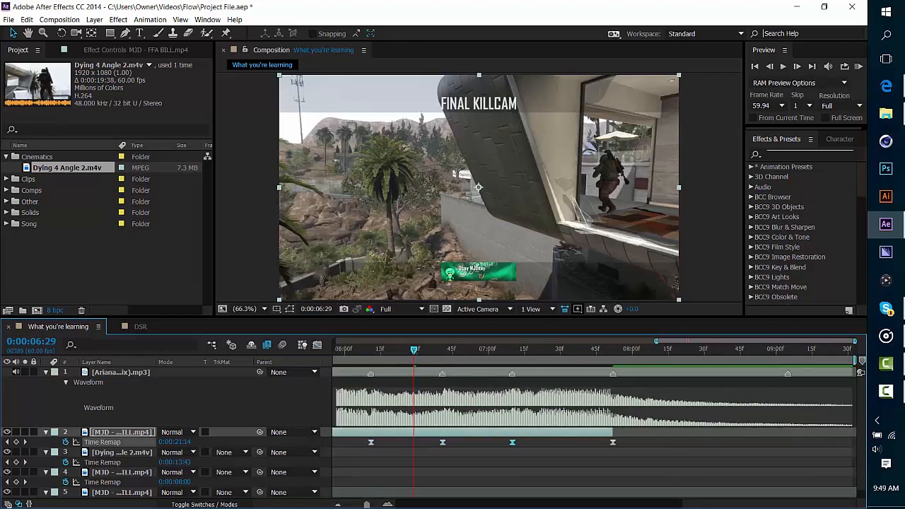
left_click_drag(678, 497, 635, 499)
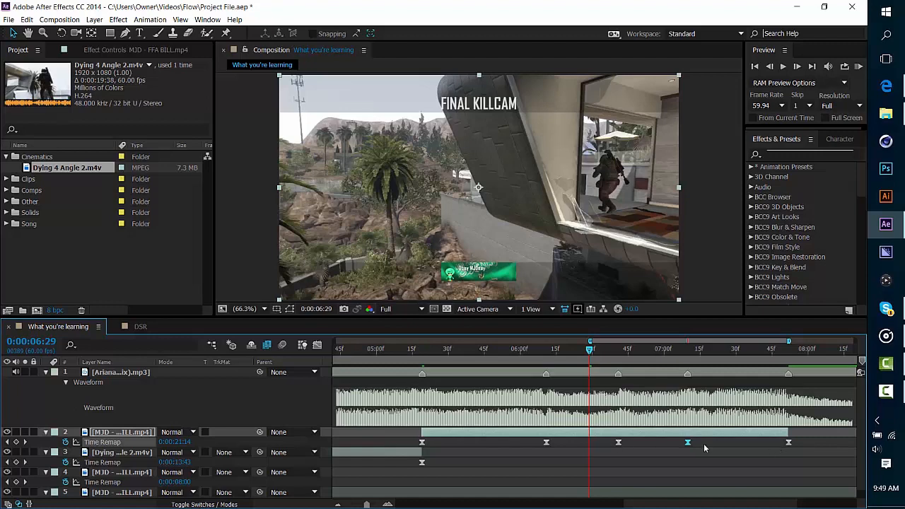
left_click(403, 350)
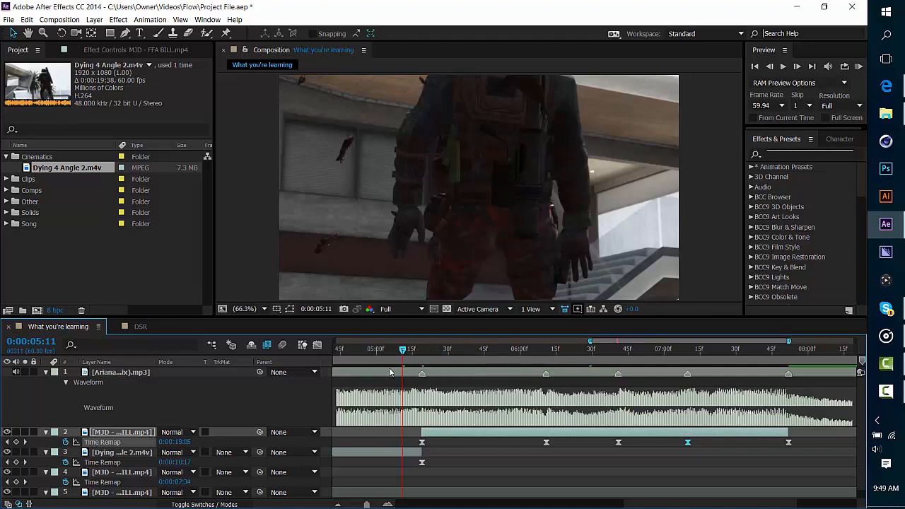
left_click_drag(402, 350, 833, 379)
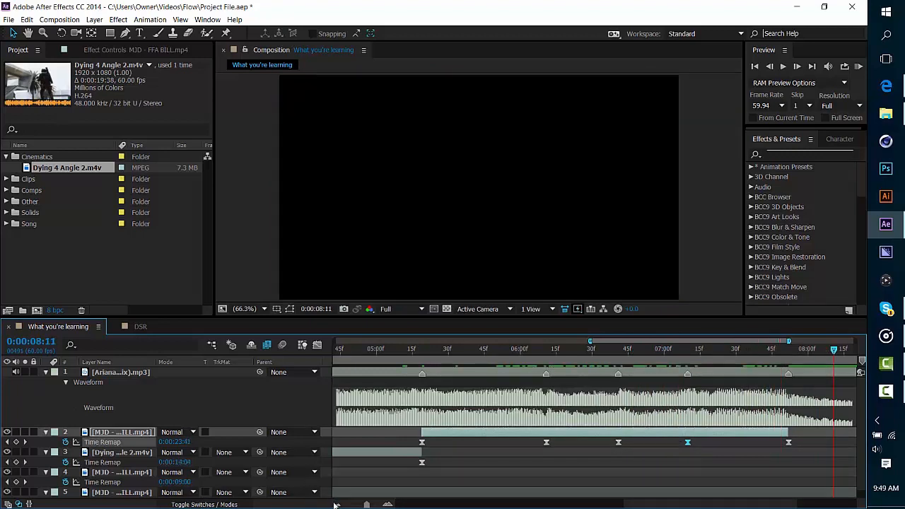
left_click(338, 504)
left_click(338, 504)
left_click(656, 352)
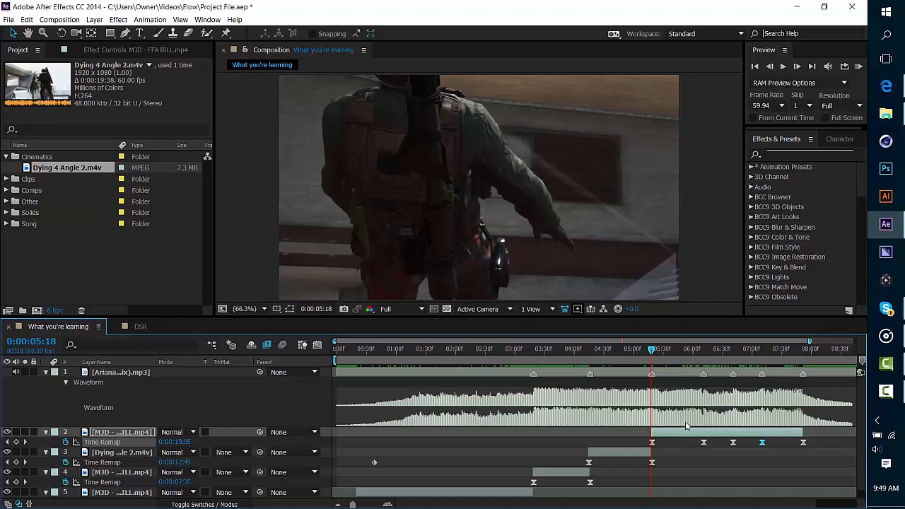
scroll(666, 440, "down", 1)
scroll(669, 441, "up", 1)
left_click_drag(649, 353, 770, 355)
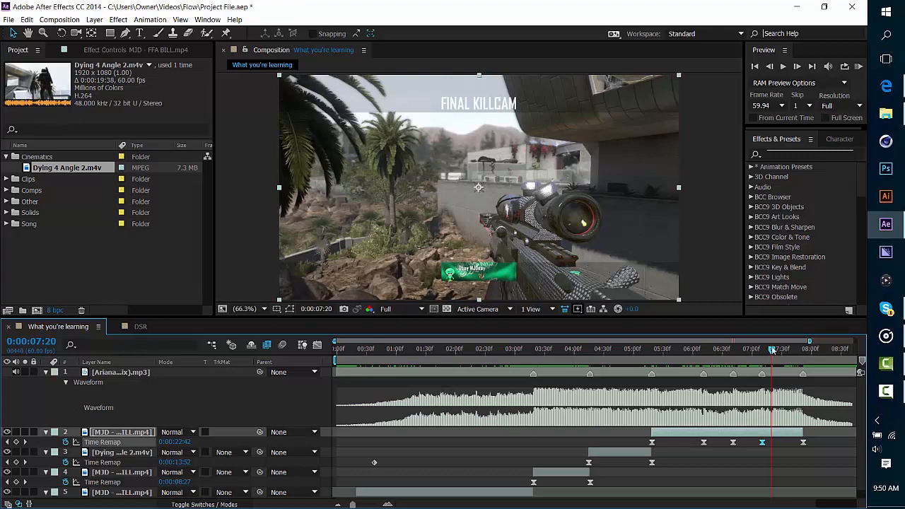
left_click_drag(774, 355, 797, 378)
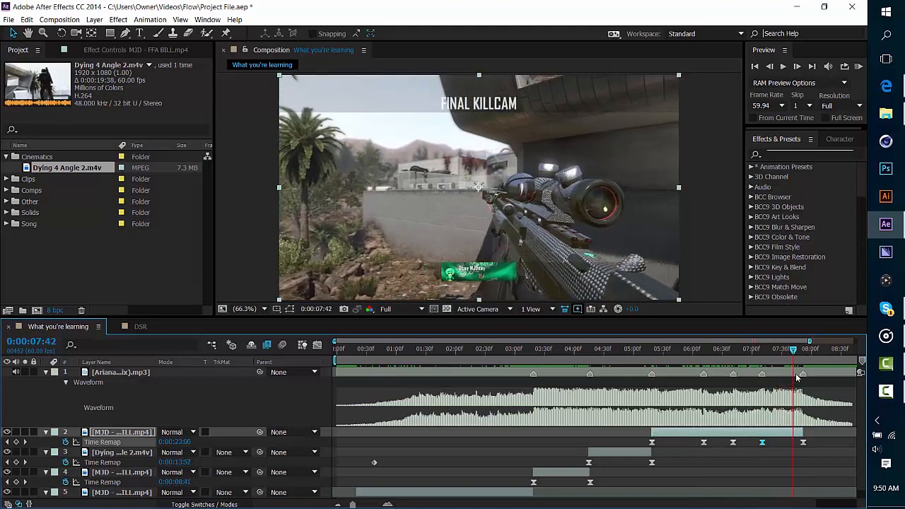